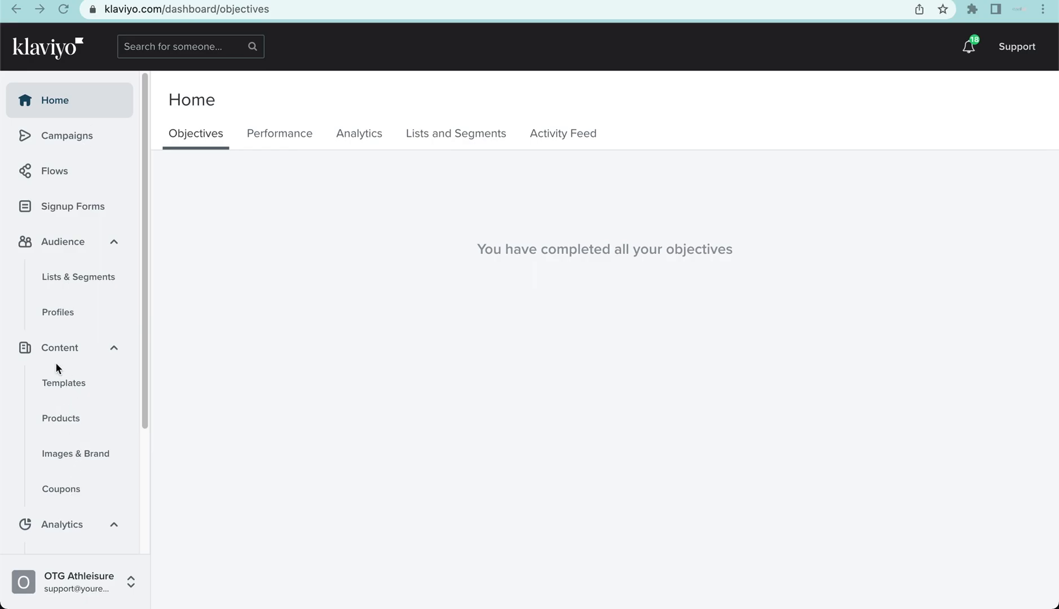
- Open the product feeds management from the product catalog and start creating a new product feed
click(65, 422)
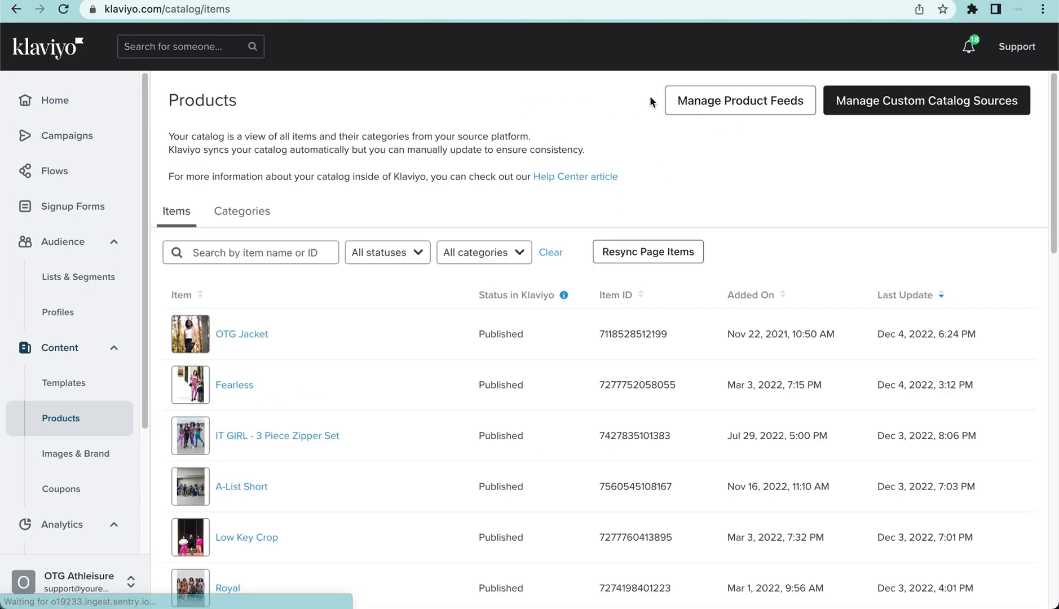
click(741, 107)
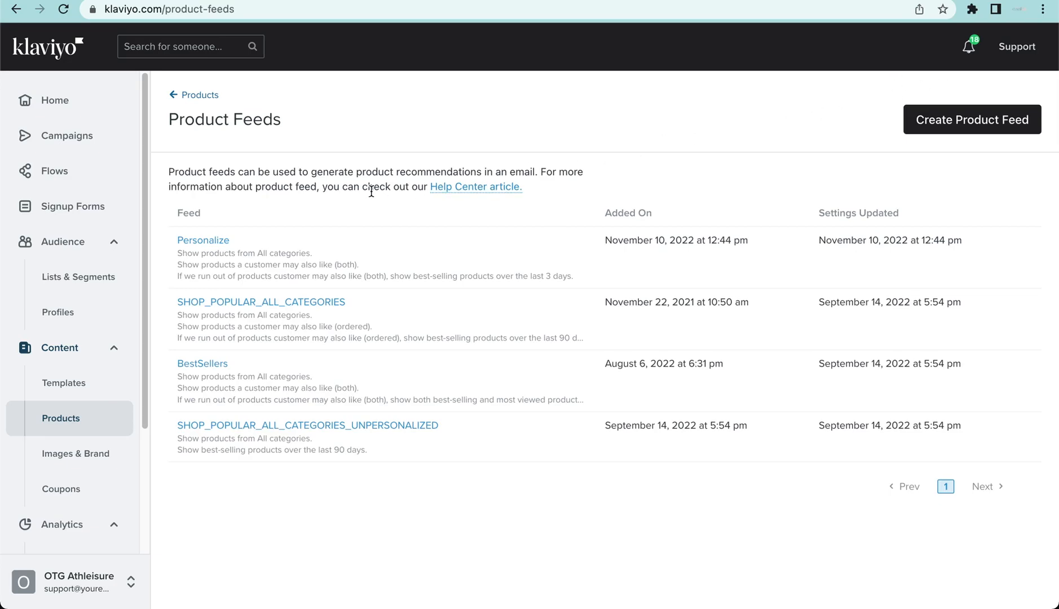
click(961, 127)
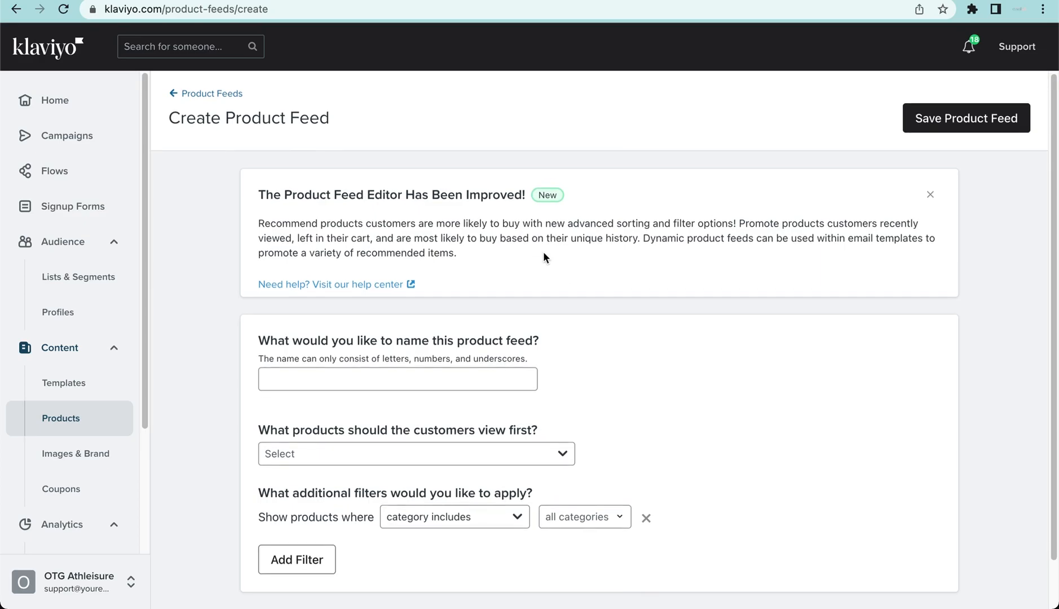
- Name the new product feed BESTSELLERS
scroll(546, 249, down, 2)
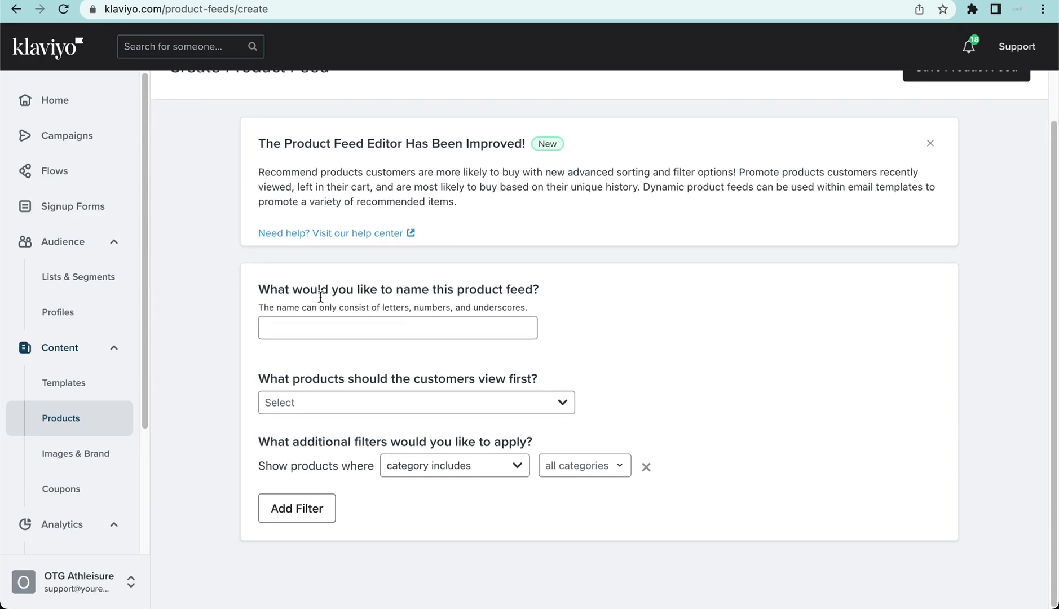
click(477, 327)
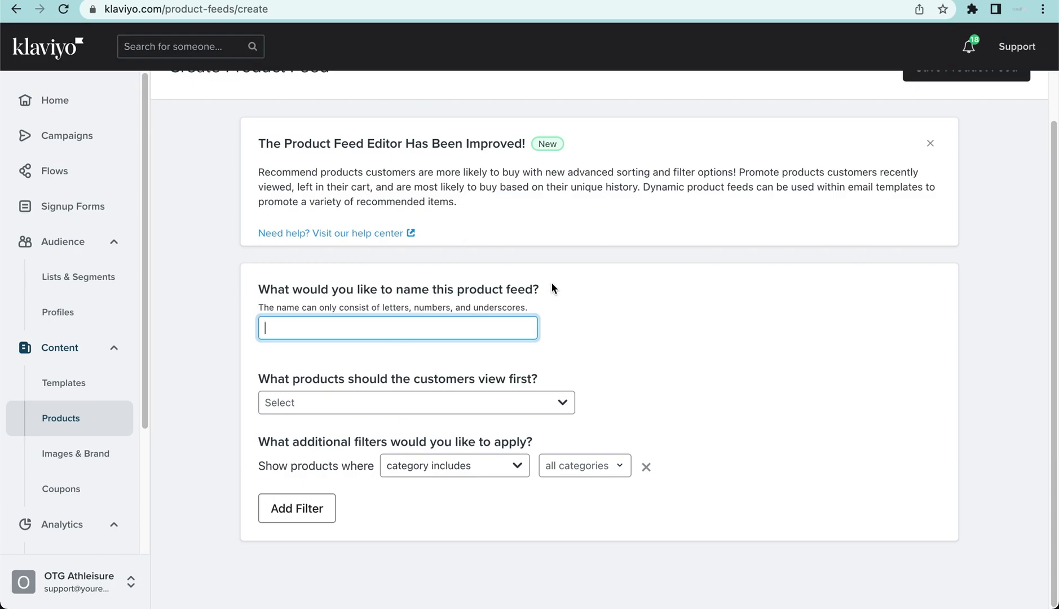
text(bests)
key(BackSpace)
key(BackSpace)
key(BackSpace)
key(BackSpace)
key(BackSpace)
text(BESTSELLERS)
key(BackSpace)
- Show customers first "Products a customer may also like", based on "Both view and purchase history"
click(527, 410)
click(527, 414)
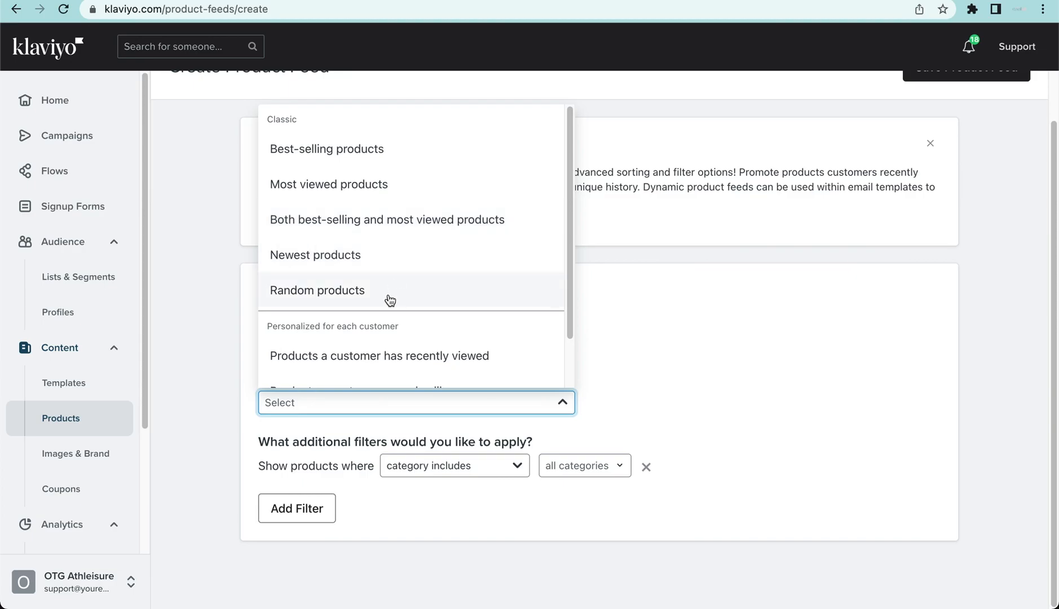
scroll(497, 354, down, 1)
scroll(498, 354, down, 1)
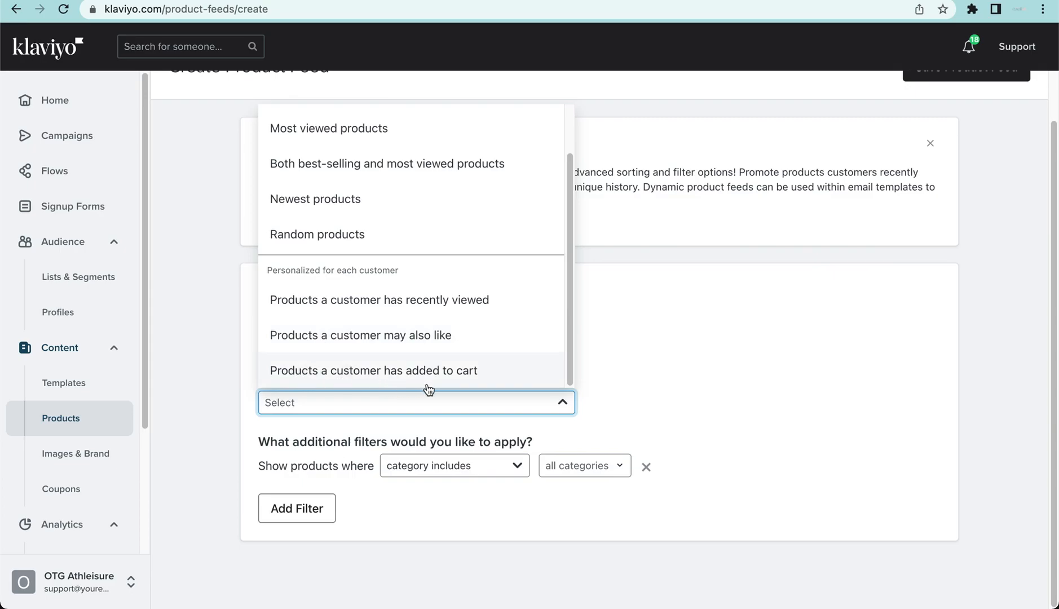
click(618, 362)
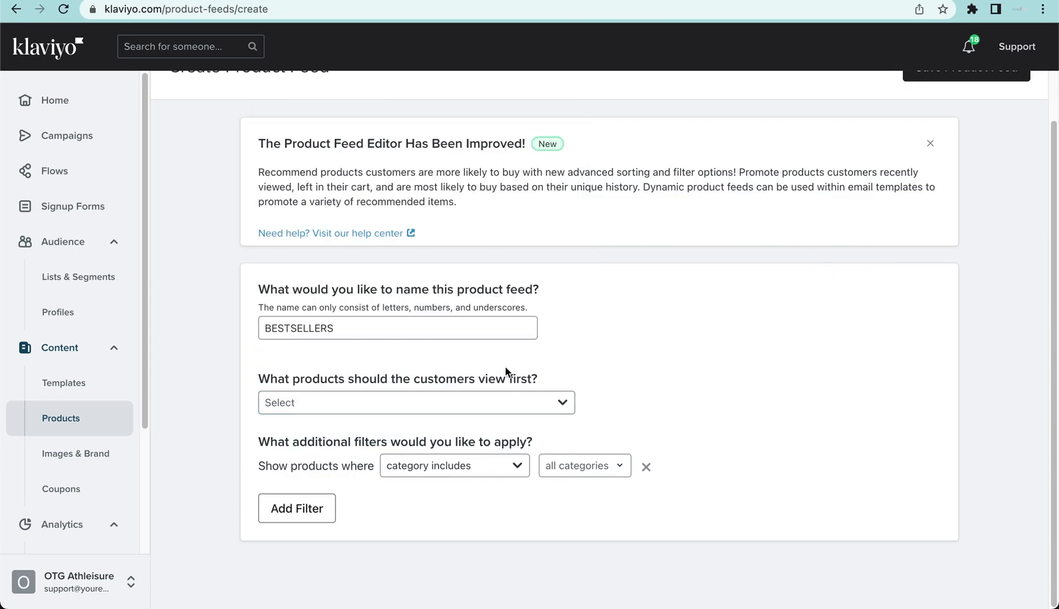
click(412, 405)
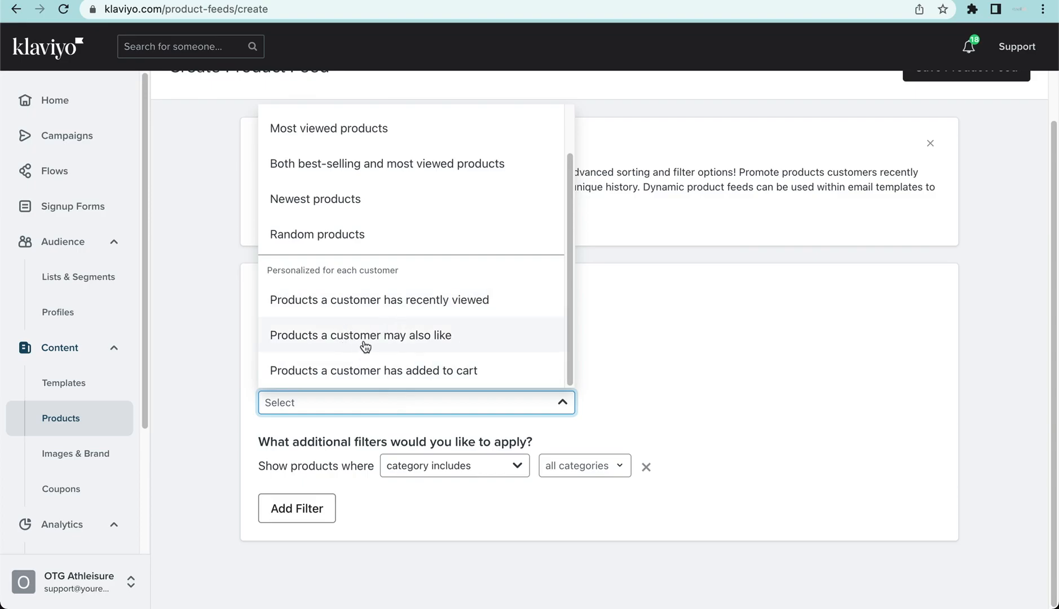
click(382, 336)
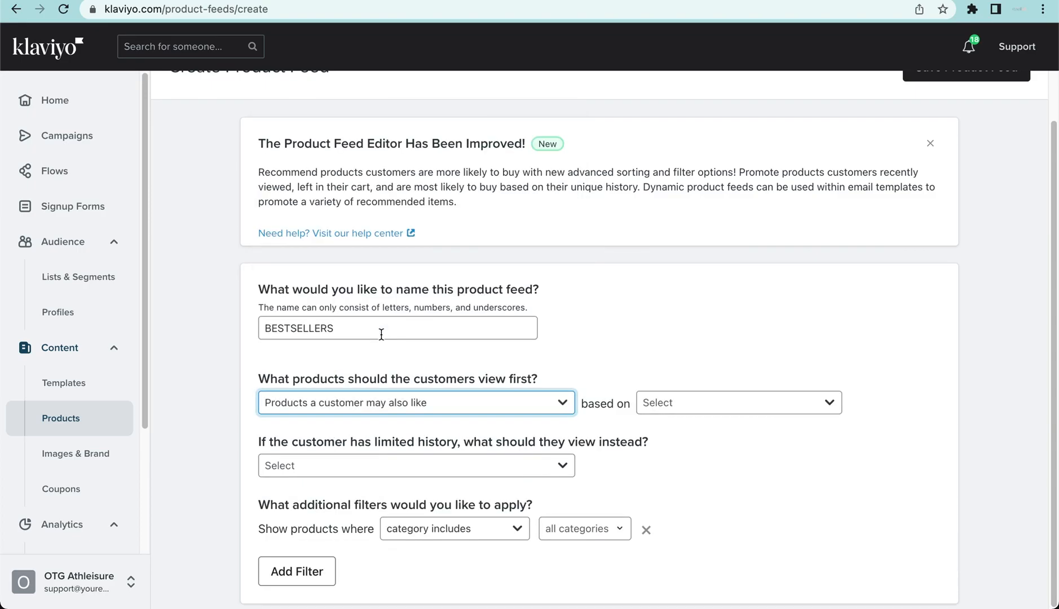
click(694, 407)
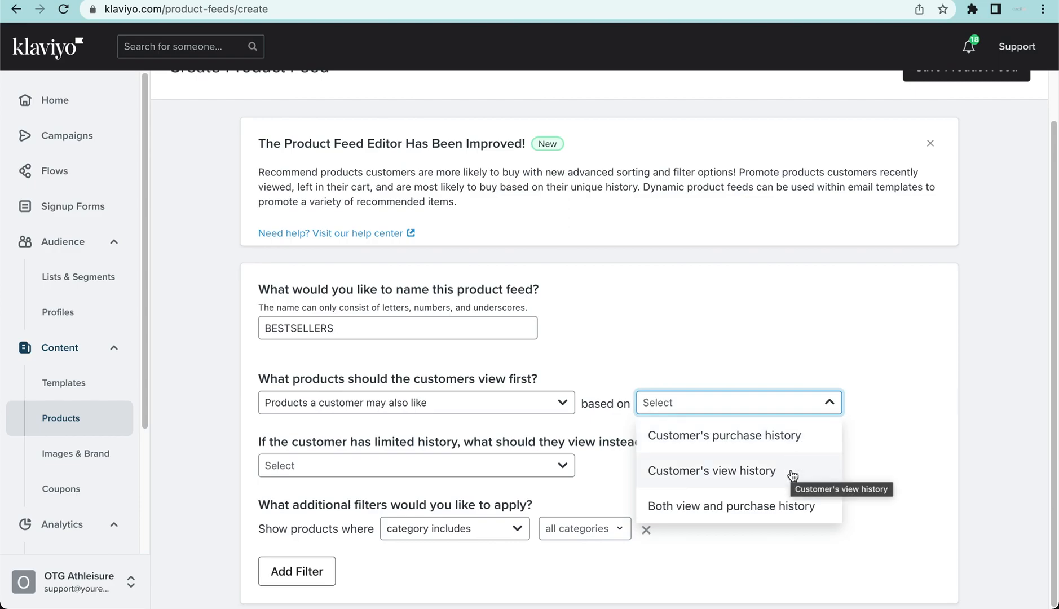
click(778, 507)
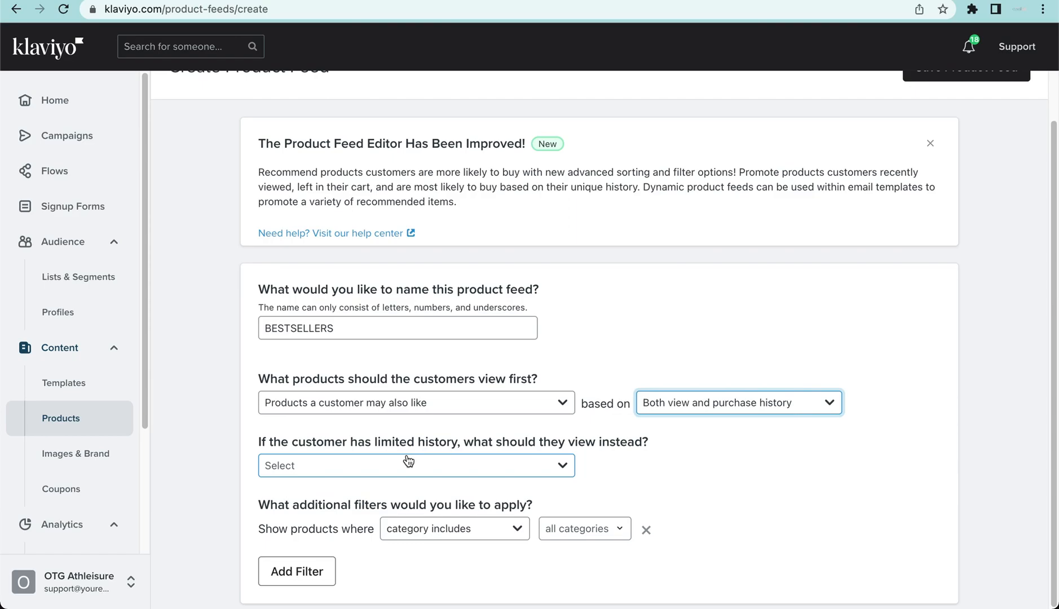
- For customers with limited history, show "Both best-selling and most viewed products" over the last 90 days instead
click(338, 468)
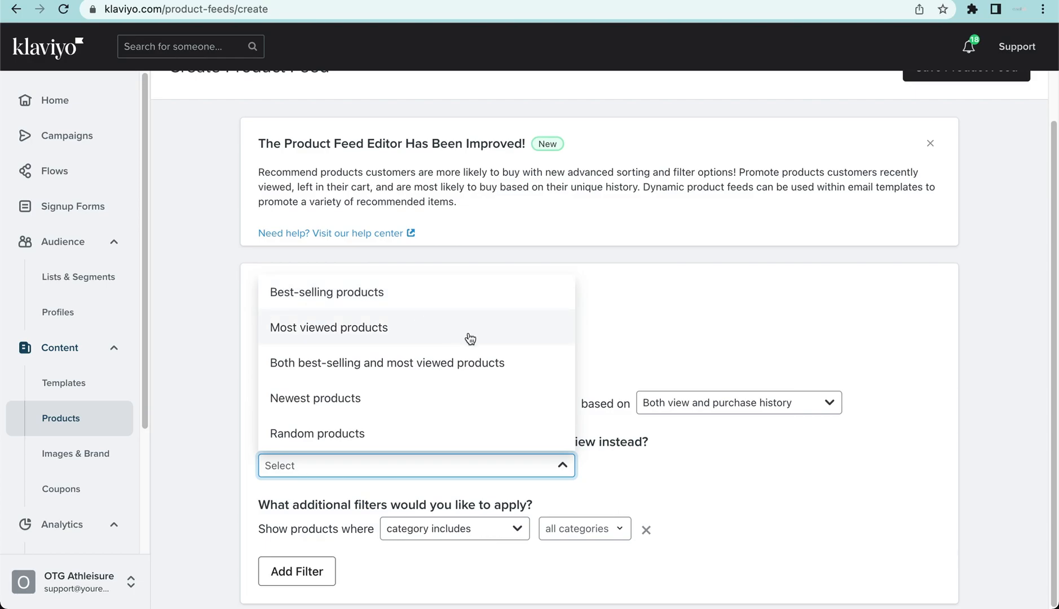
click(457, 372)
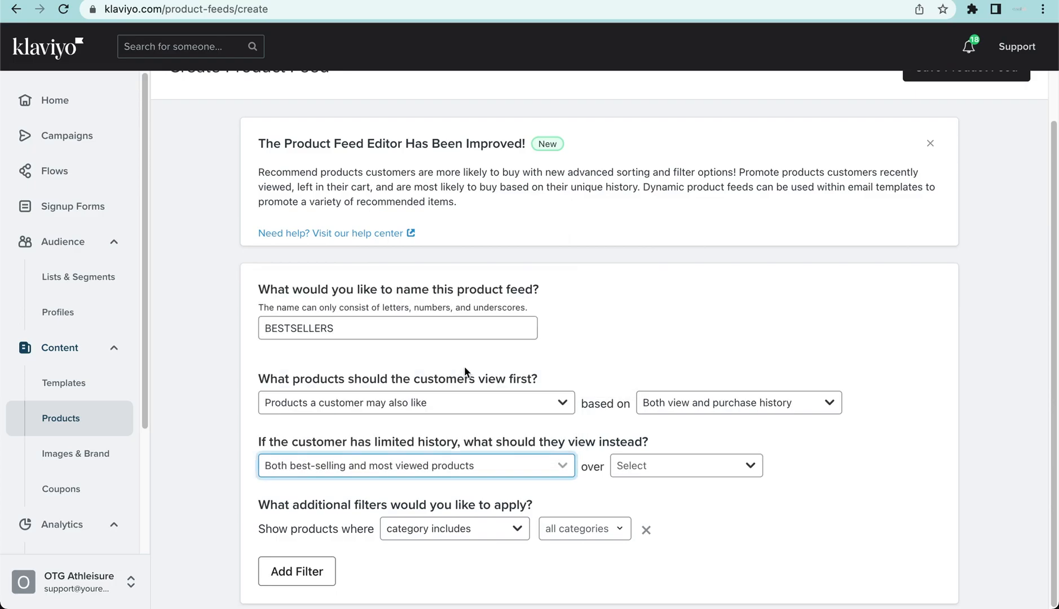
click(684, 467)
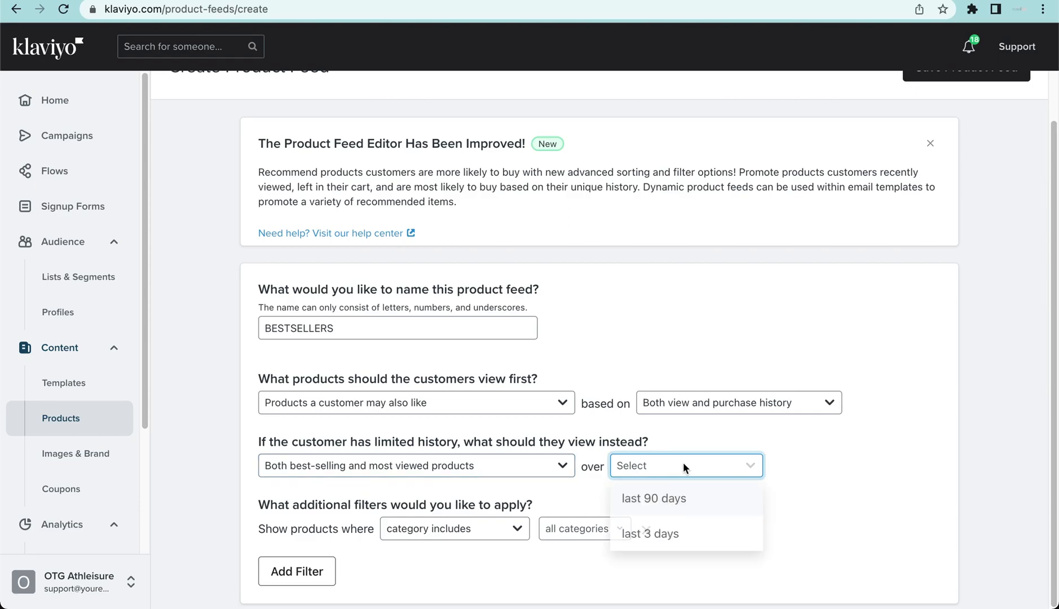
click(718, 505)
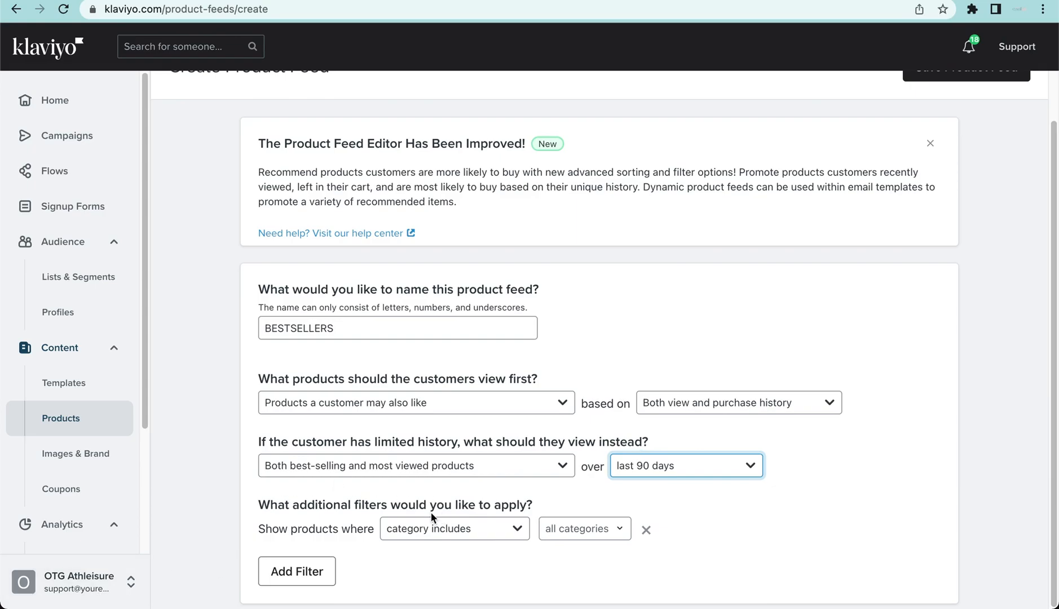
- Limit the feed to the categories Fall Collection, Staples collection and Smart Collection: Jumpsuits, and save the product feed
click(494, 531)
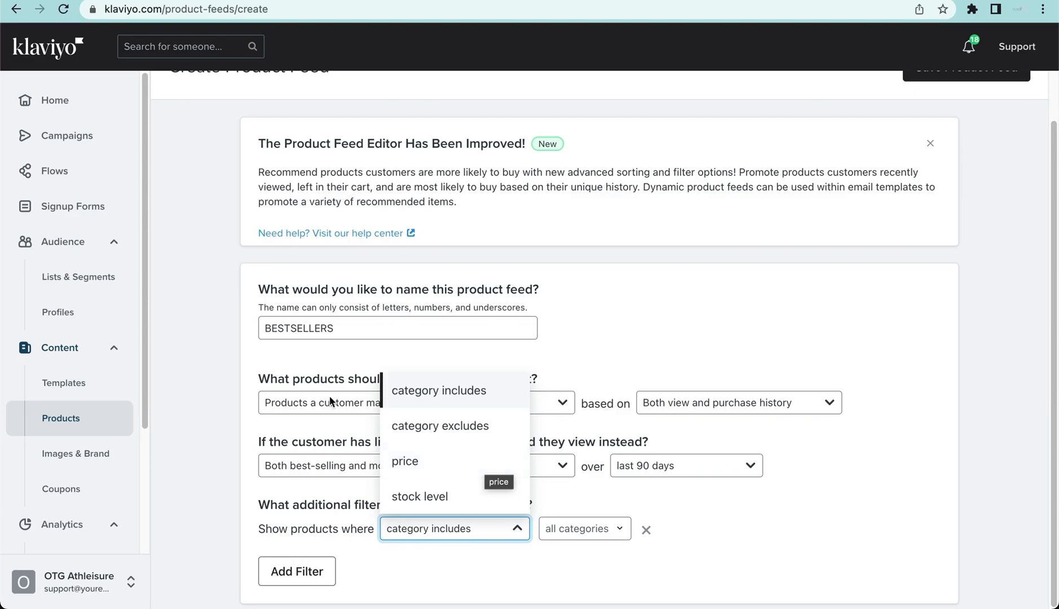
click(450, 404)
click(586, 539)
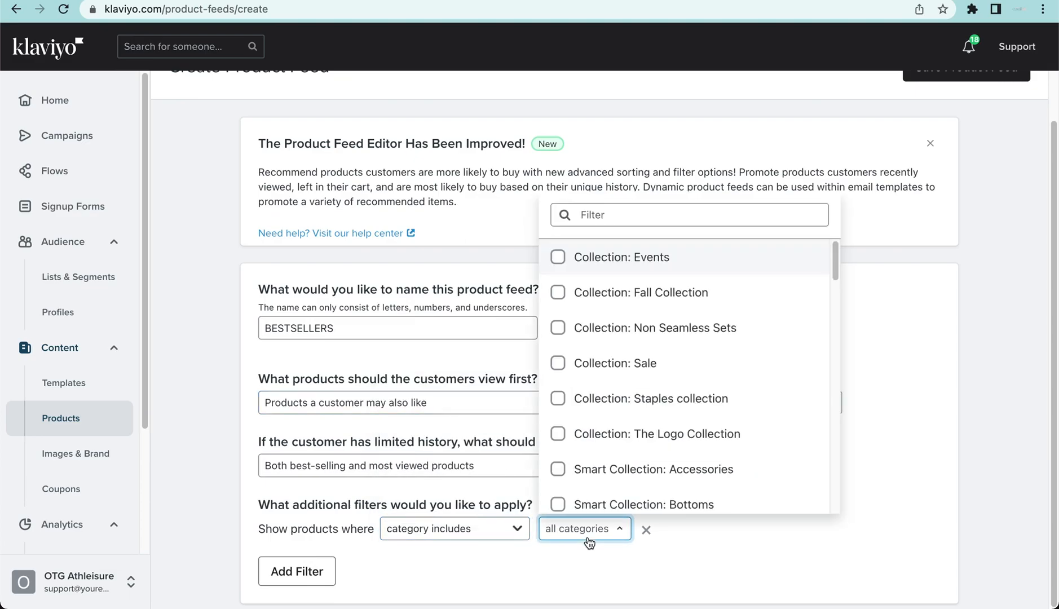
drag(835, 262, 808, 295)
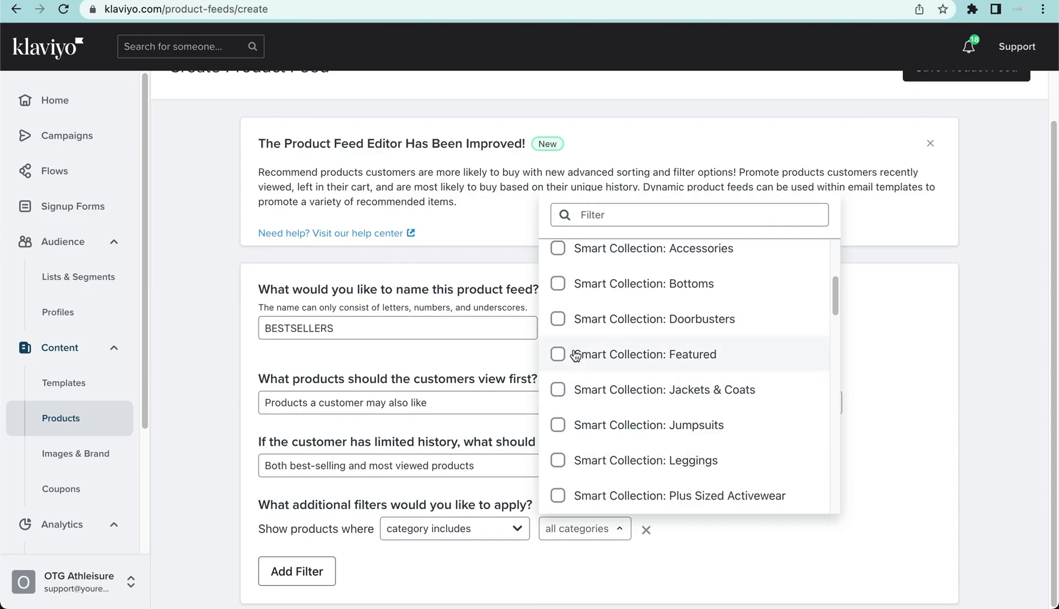
click(558, 320)
click(558, 320)
click(558, 424)
scroll(592, 406, up, 4)
scroll(590, 397, up, 2)
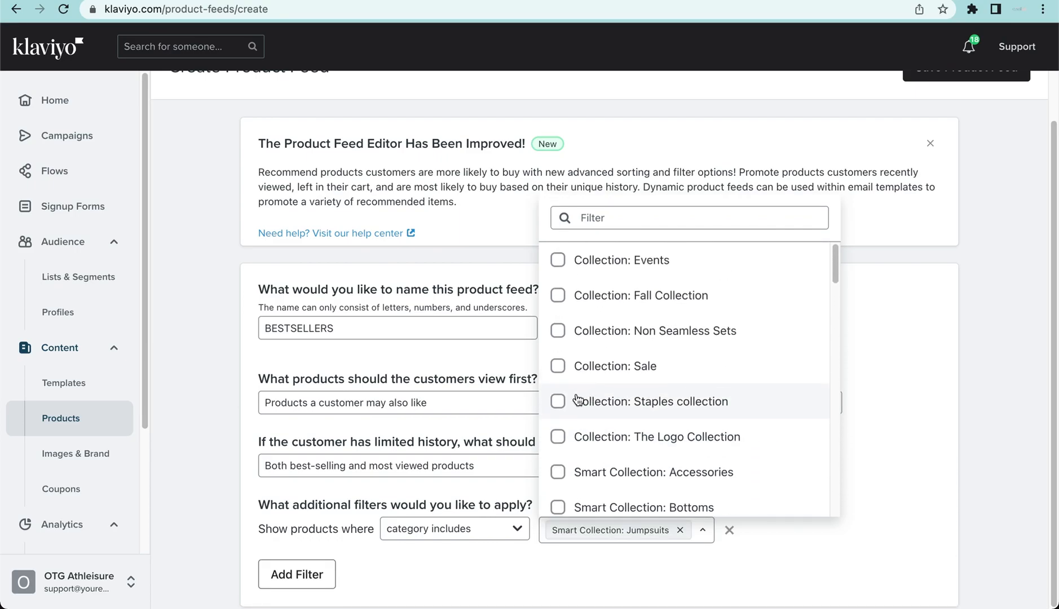
click(581, 399)
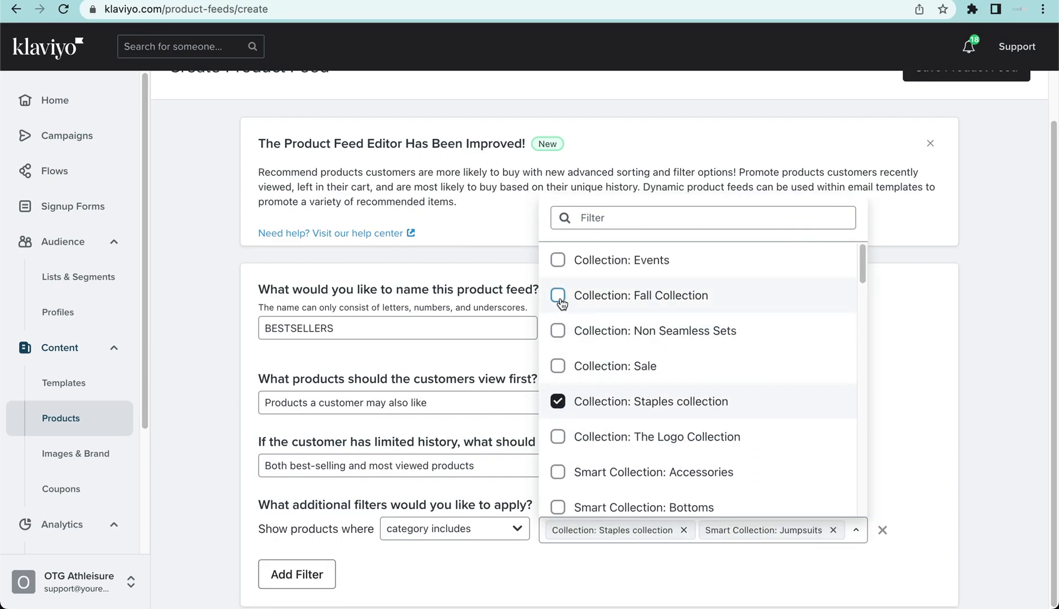
click(560, 299)
click(632, 592)
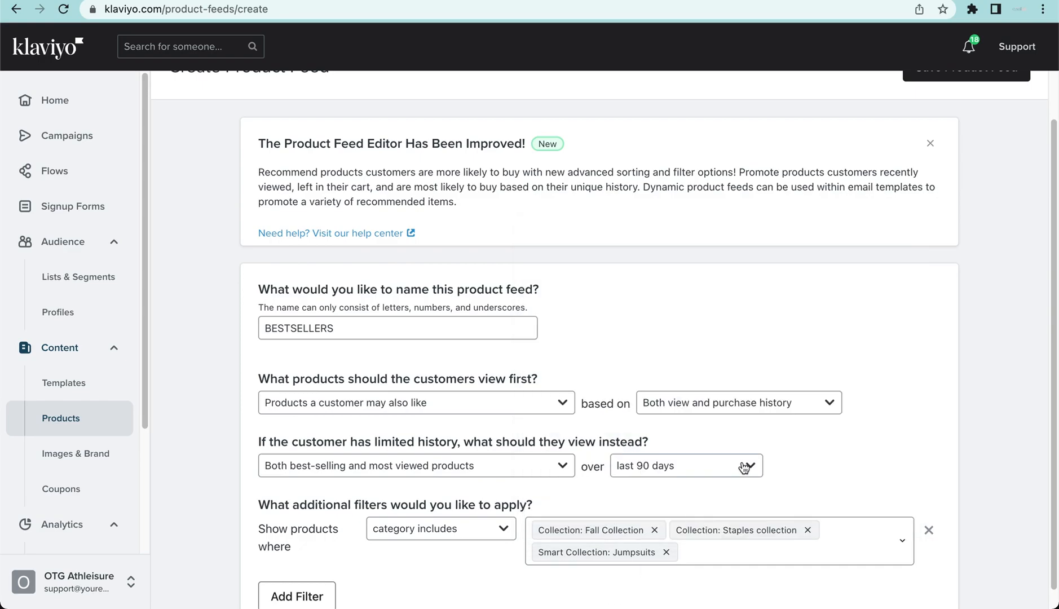
scroll(743, 454, up, 2)
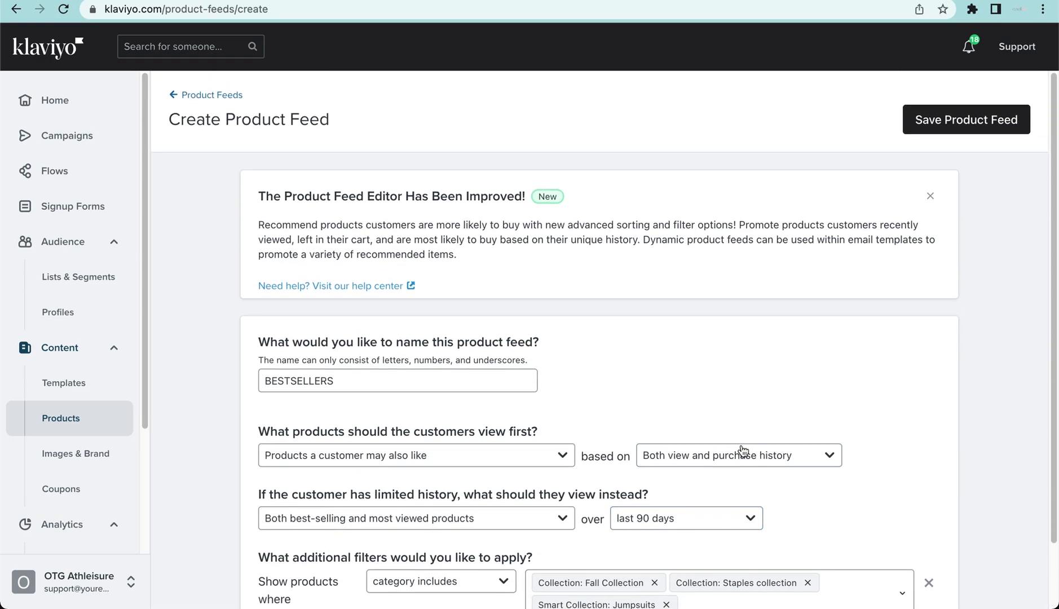
click(951, 130)
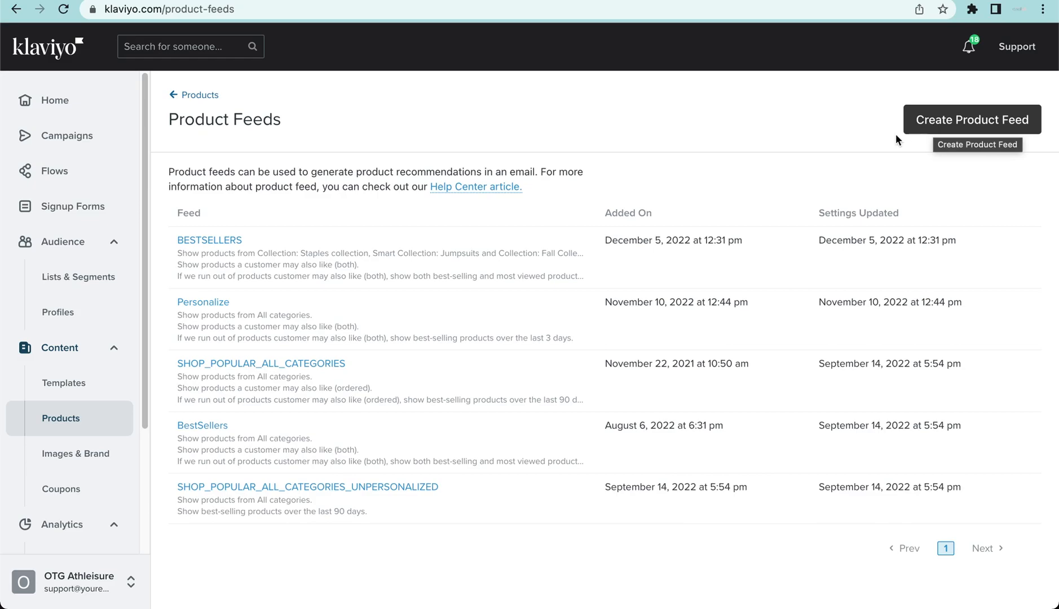
- Switch to the fake campaign email's content editor and add a product block between the body text and the unsubscribe footer
click(303, 1)
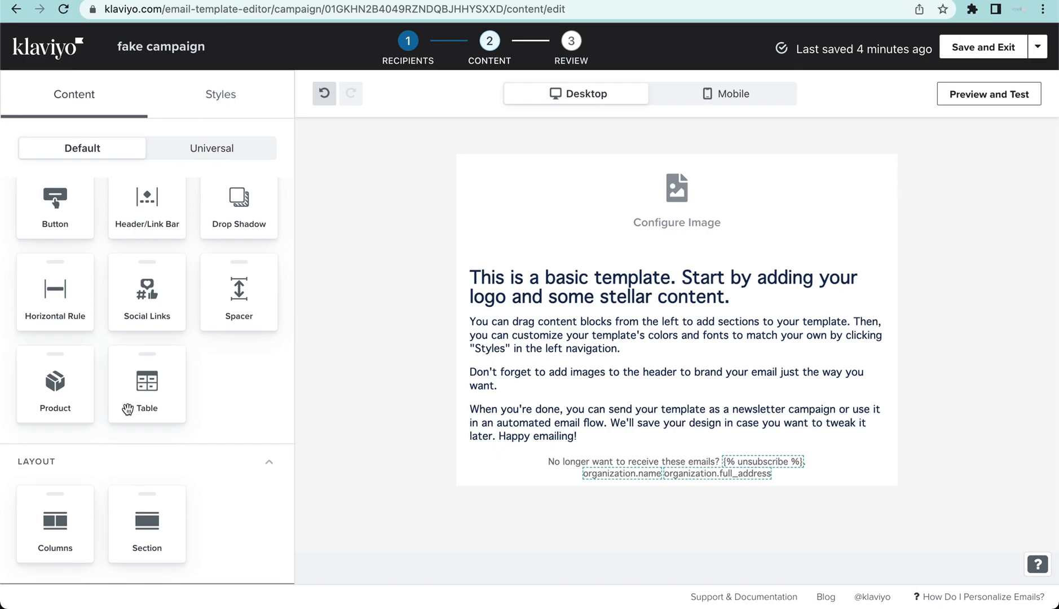
drag(62, 406, 577, 454)
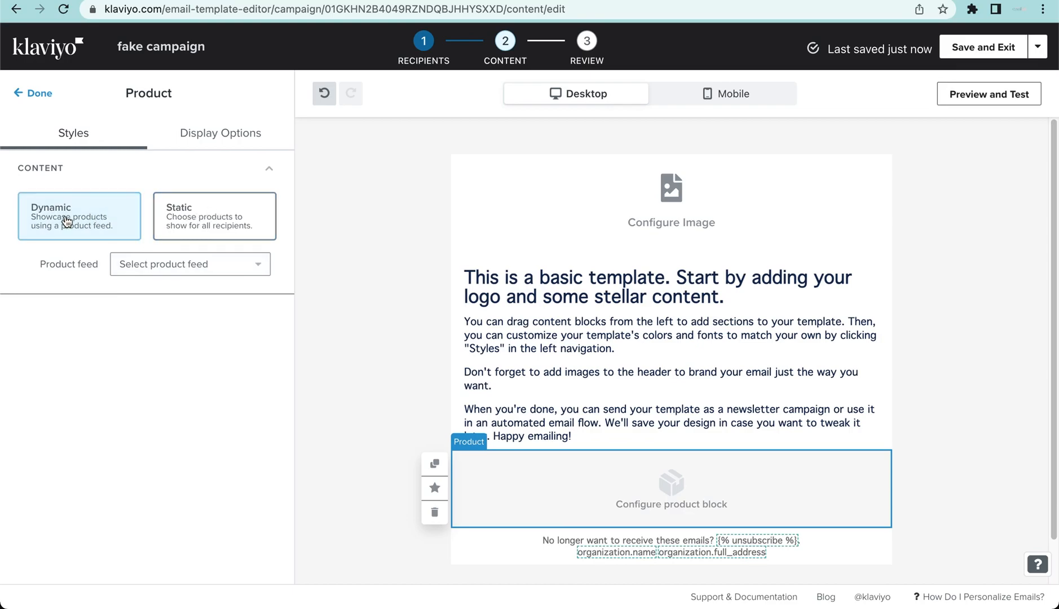
click(164, 222)
click(66, 339)
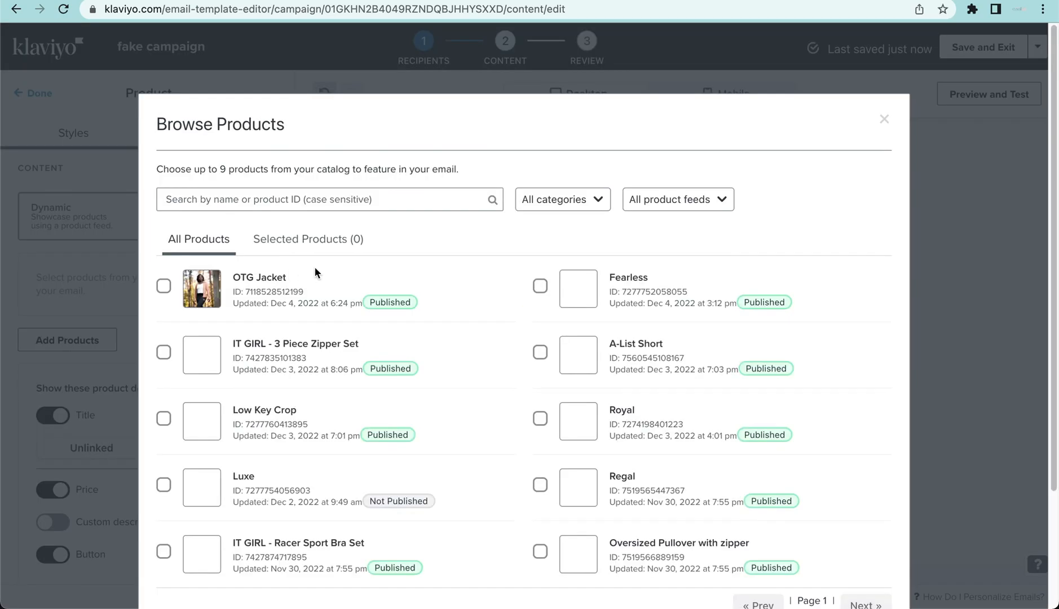
scroll(621, 233, down, 3)
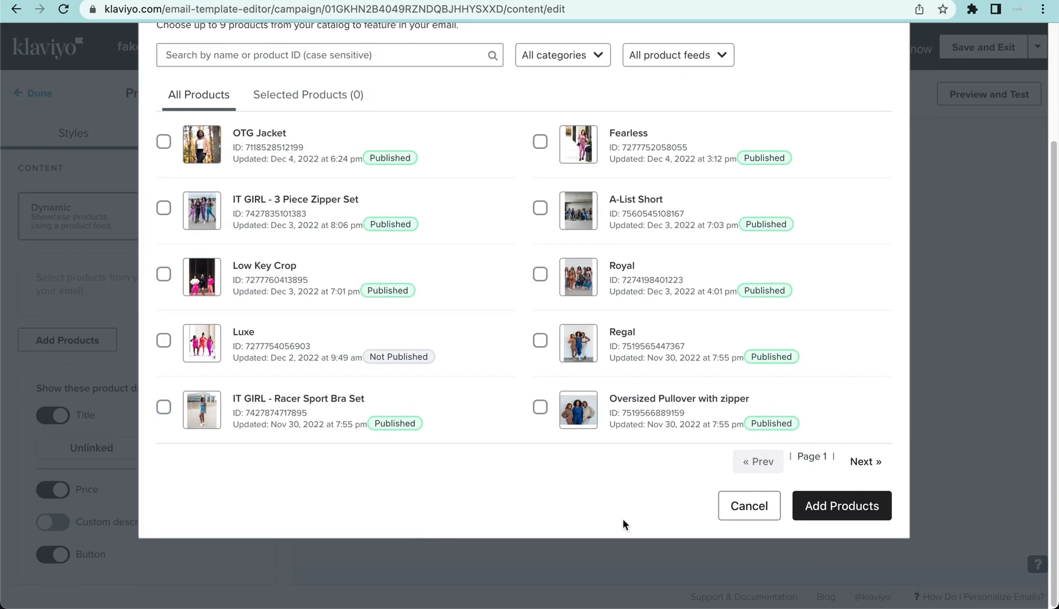
click(751, 506)
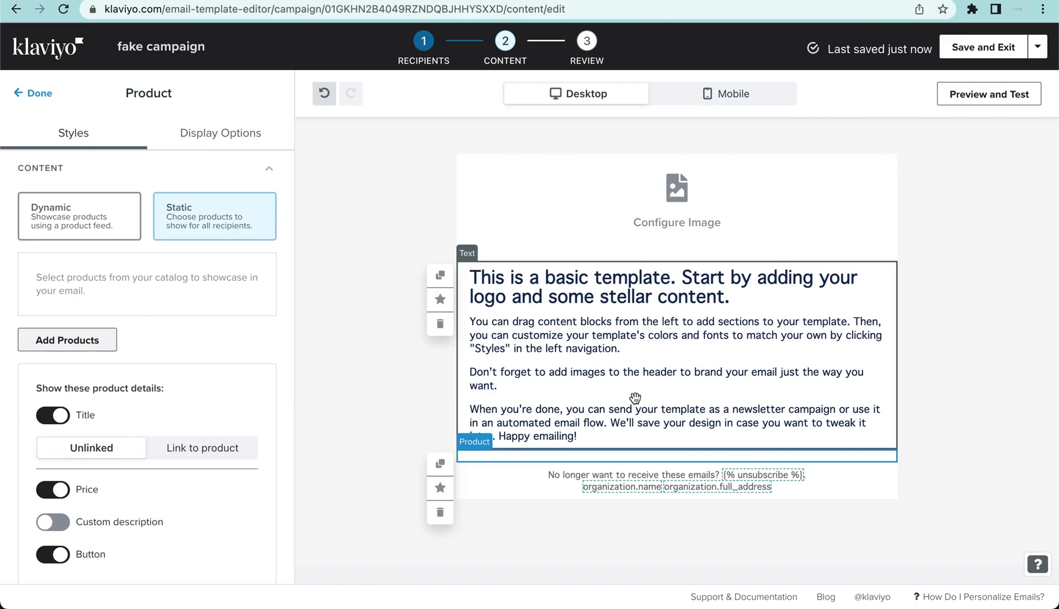
- Make the product block dynamic and use BestSellers as its product feed
click(74, 226)
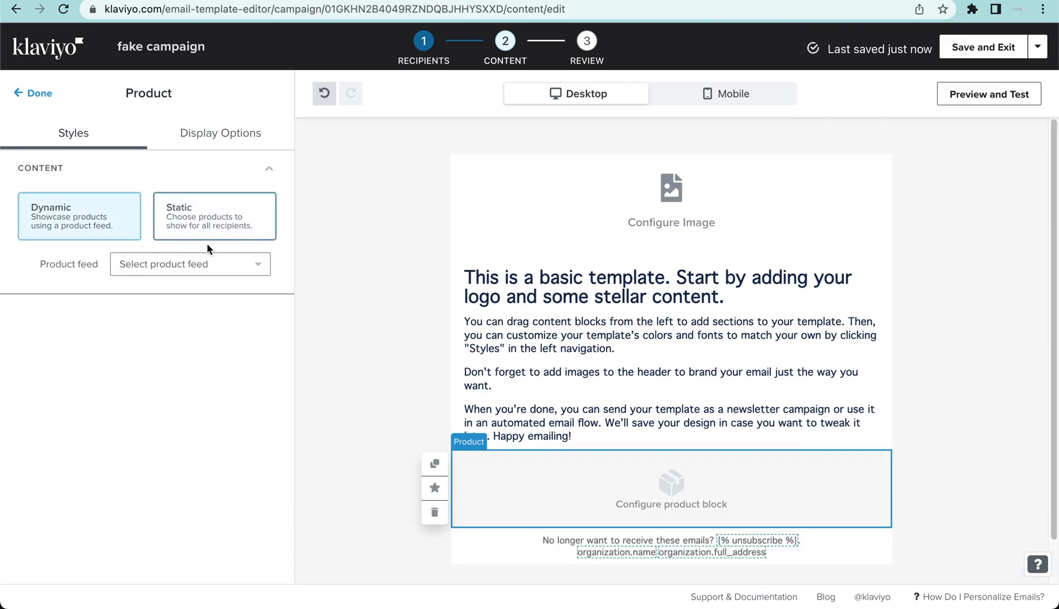
click(208, 265)
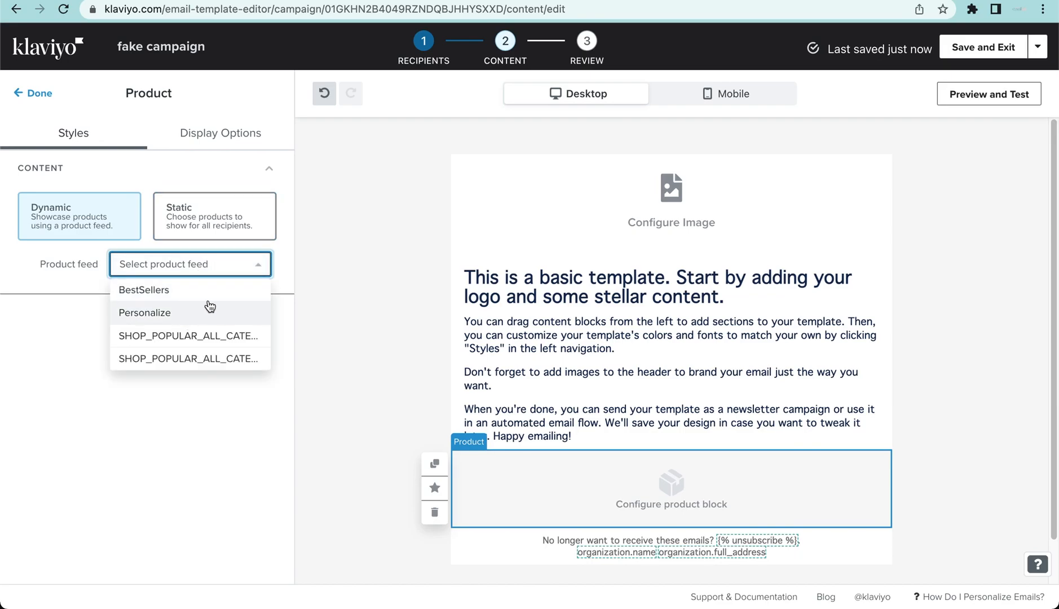
click(143, 290)
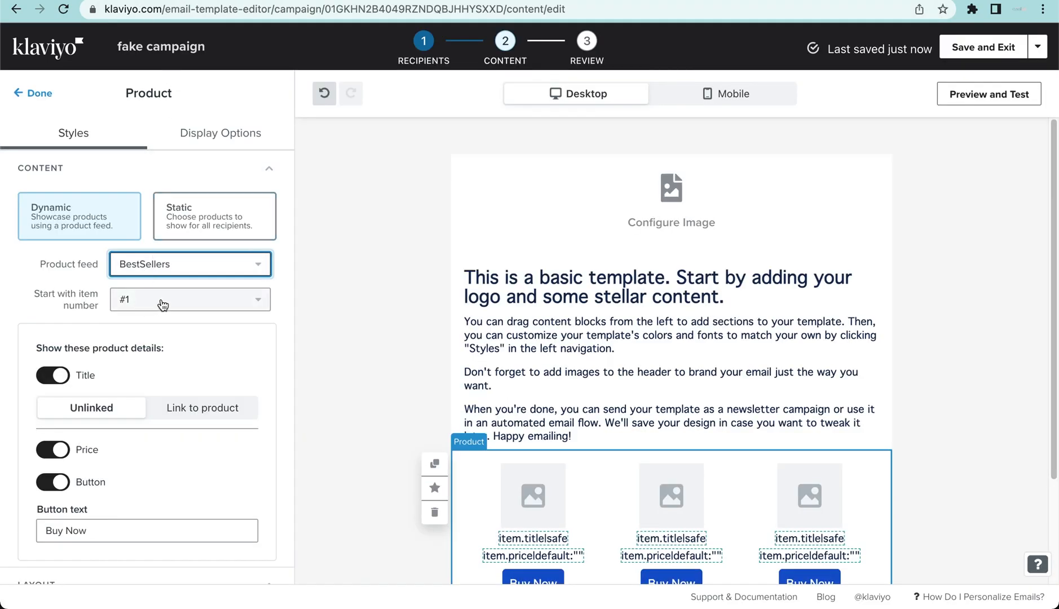
scroll(282, 345, down, 3)
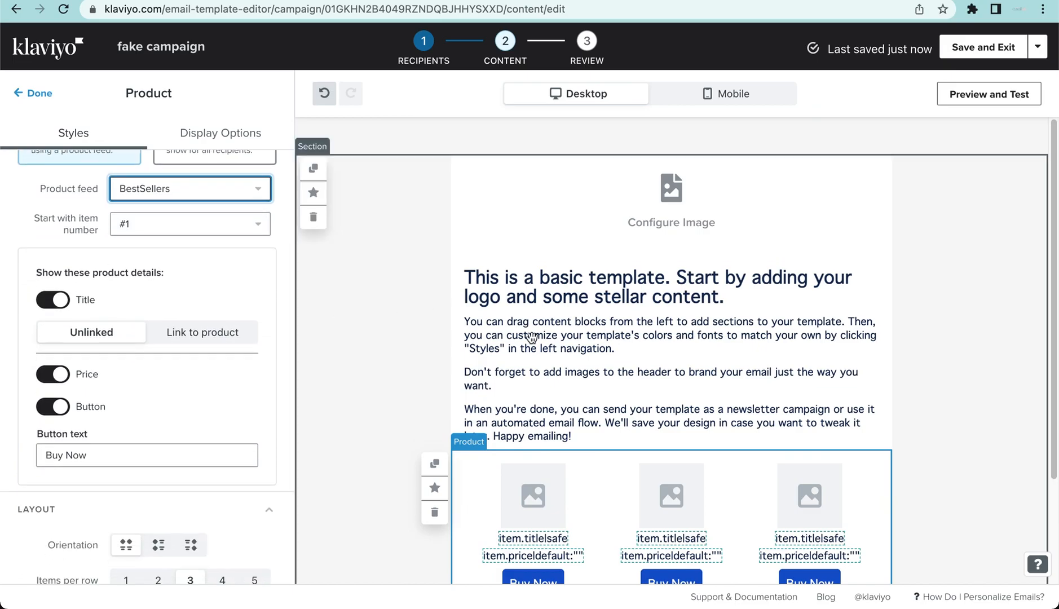
click(162, 195)
scroll(198, 271, down, 2)
scroll(198, 263, up, 4)
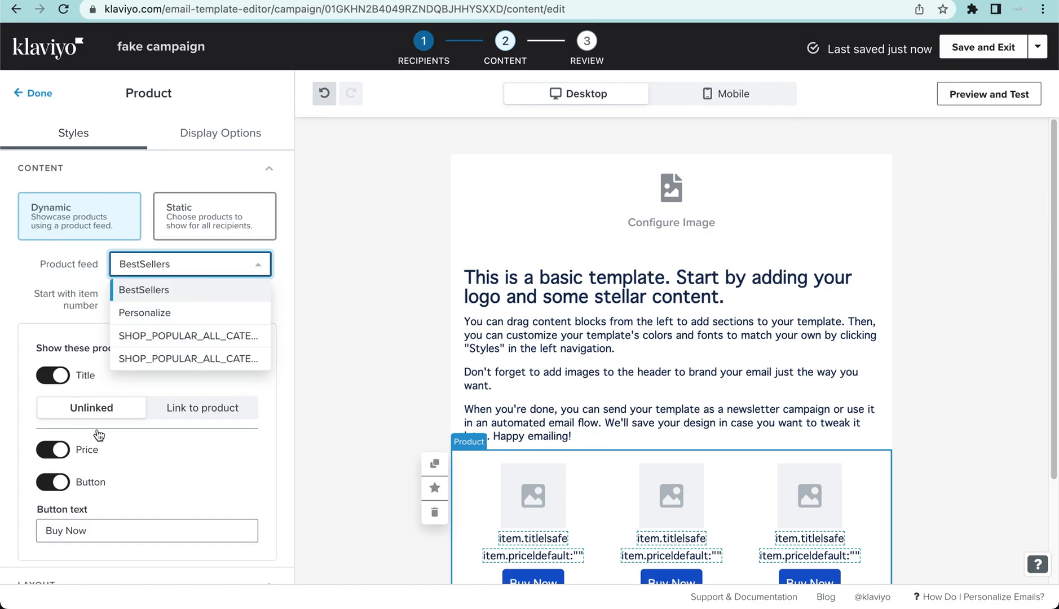
click(90, 422)
scroll(90, 307, down, 3)
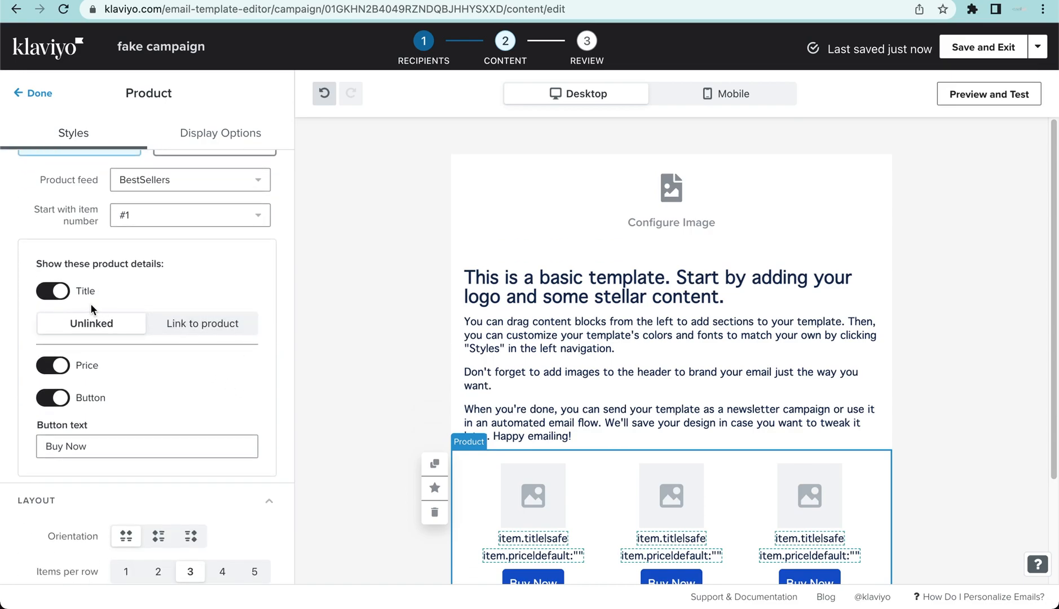
- Hide the title and price in the product block and set its button text to THROW IN THE BAG
click(53, 291)
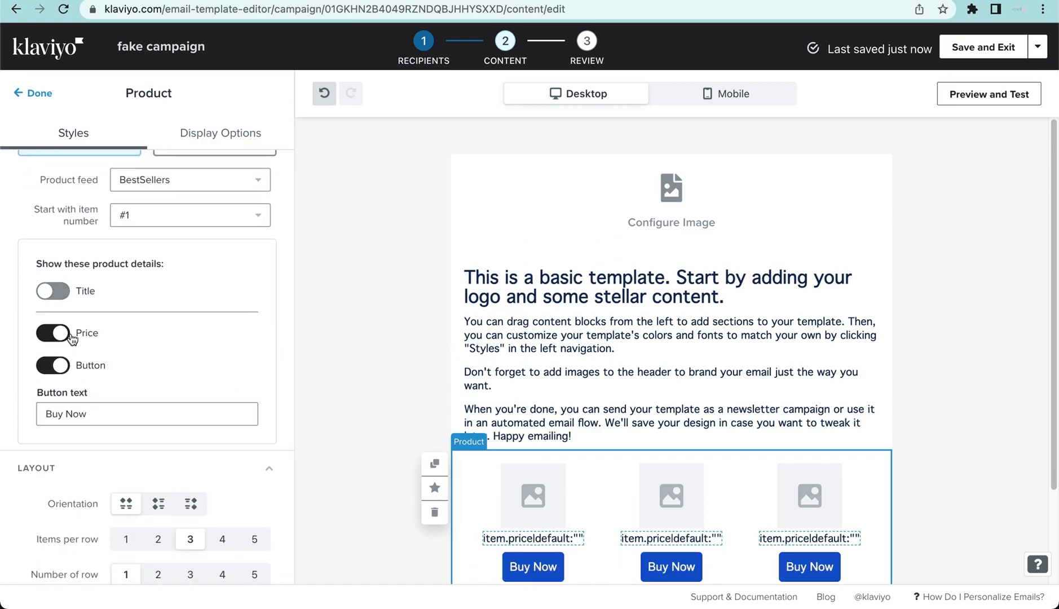
click(53, 333)
drag(93, 414, 1, 407)
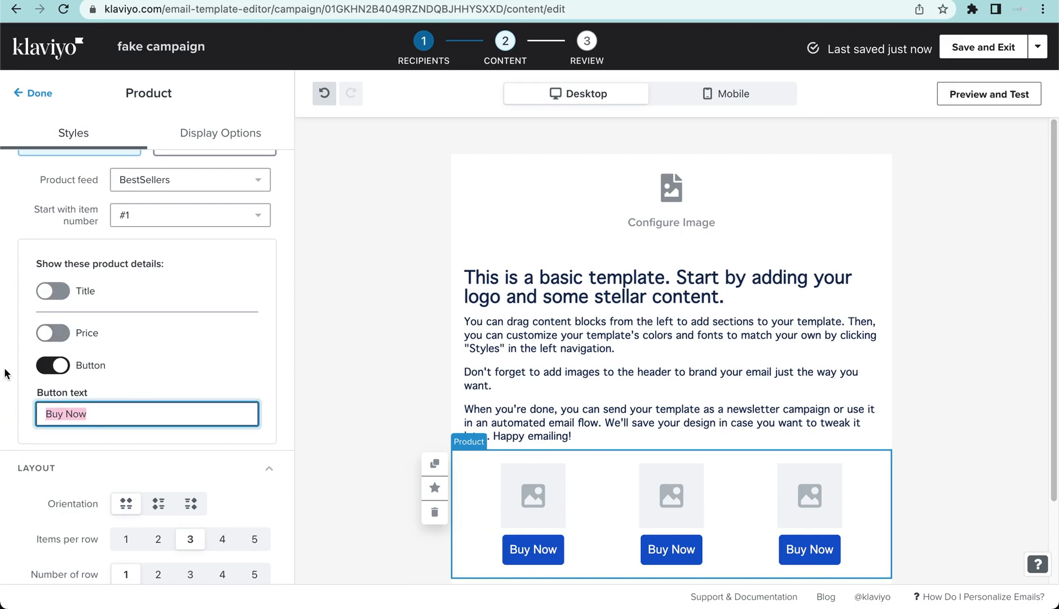
key(BackSpace)
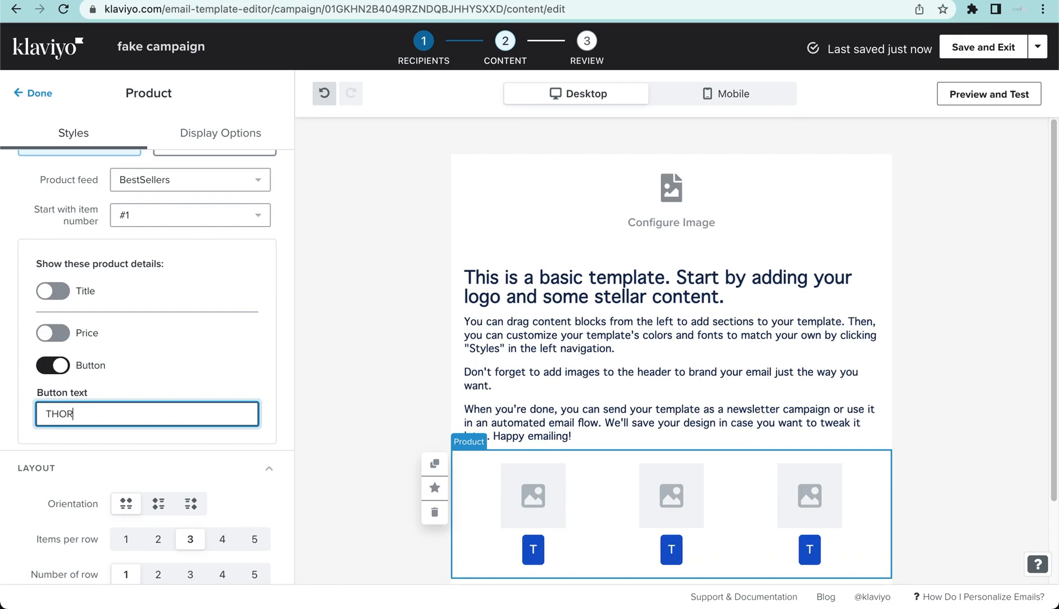
key(BackSpace)
key(BackSpace)
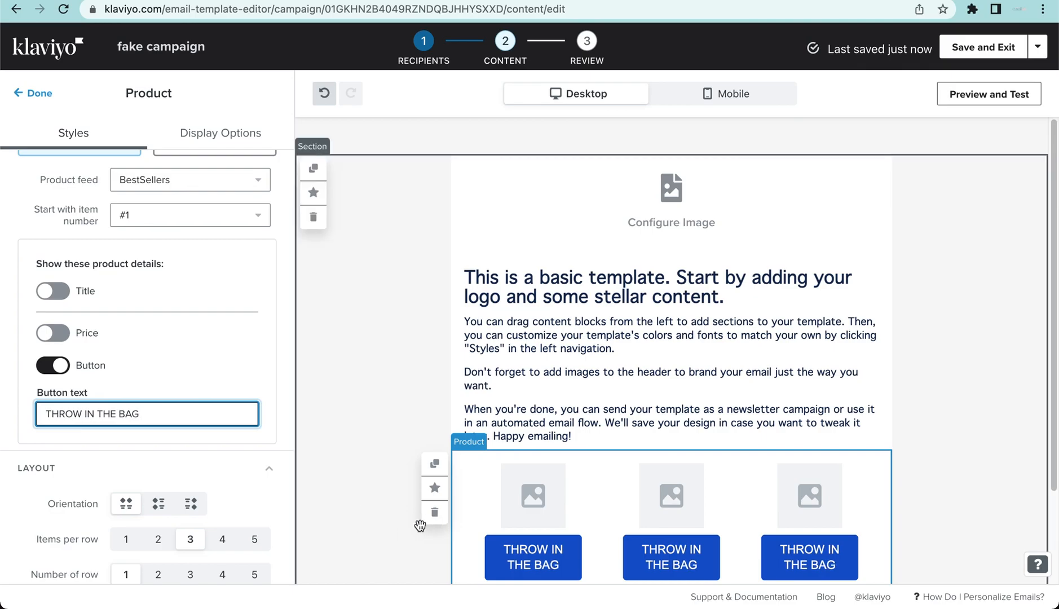
- Change the product block's button color to the dark teal swatch 1E6373
scroll(168, 443, down, 5)
click(125, 537)
scroll(177, 342, down, 3)
scroll(191, 338, up, 3)
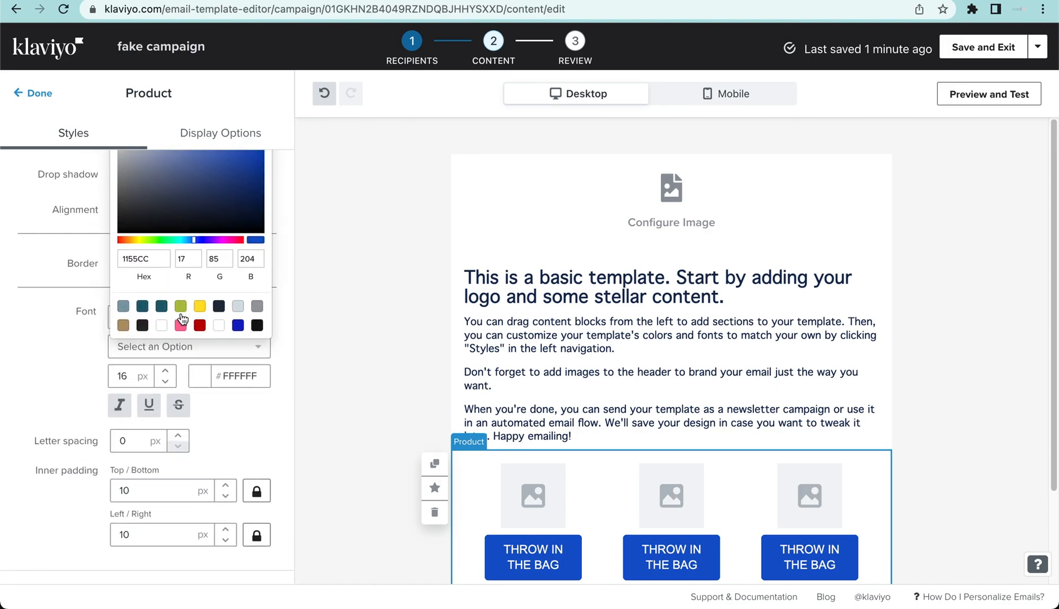
click(142, 308)
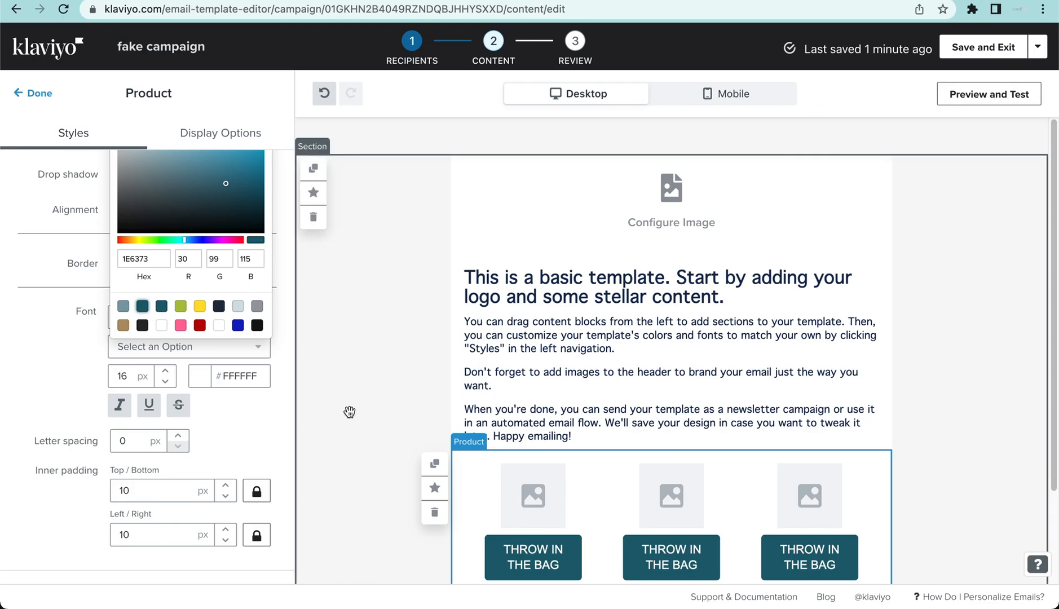
click(275, 340)
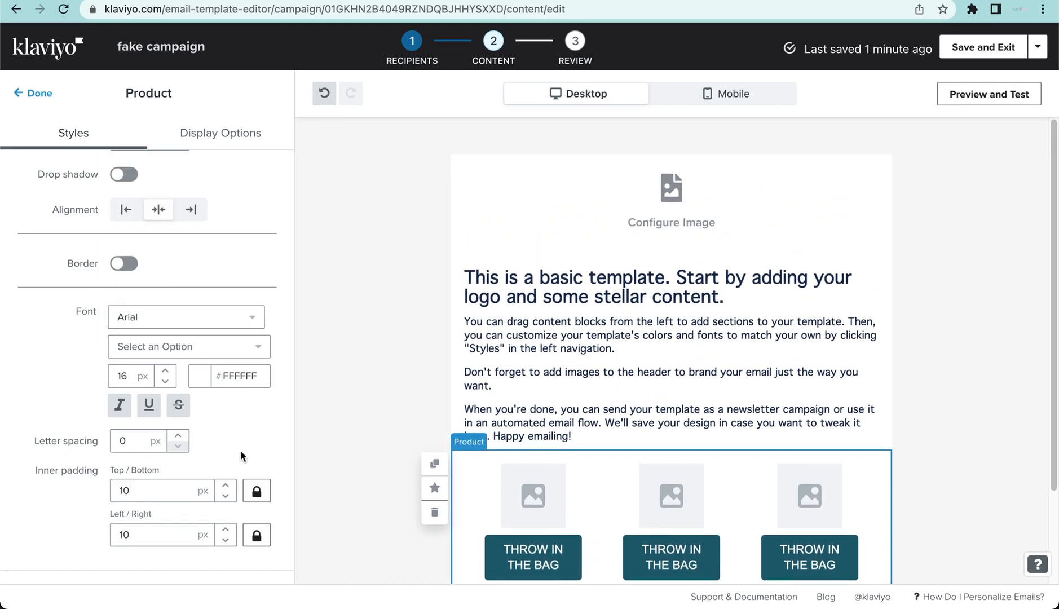
- Set the font of all the text in the body text block to Montserrat Normal 400
scroll(195, 440, down, 2)
click(159, 220)
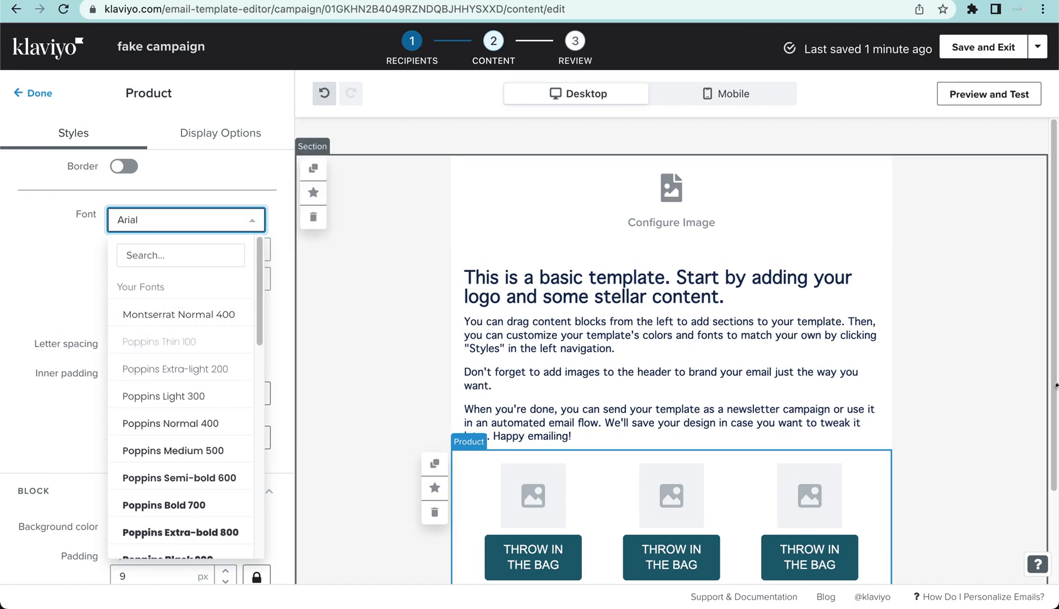
click(682, 357)
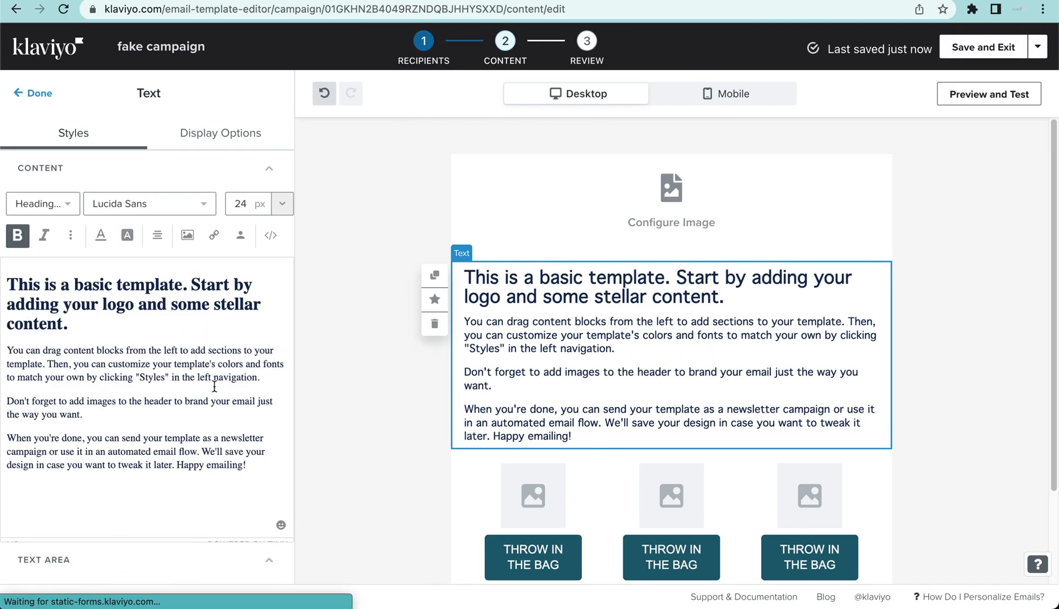
drag(266, 464, 5, 278)
click(150, 203)
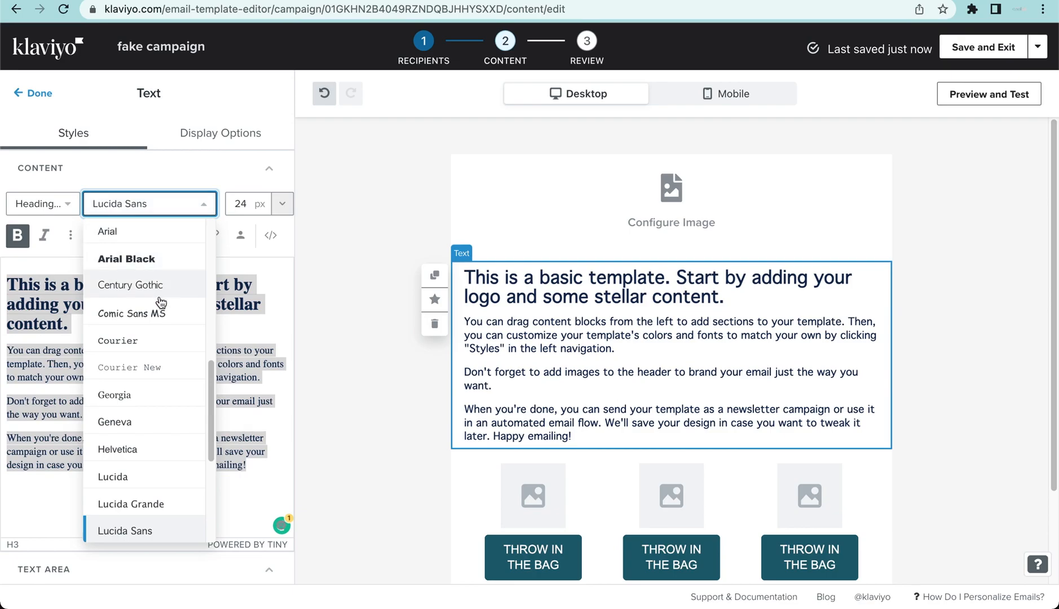
scroll(162, 304, up, 8)
click(149, 312)
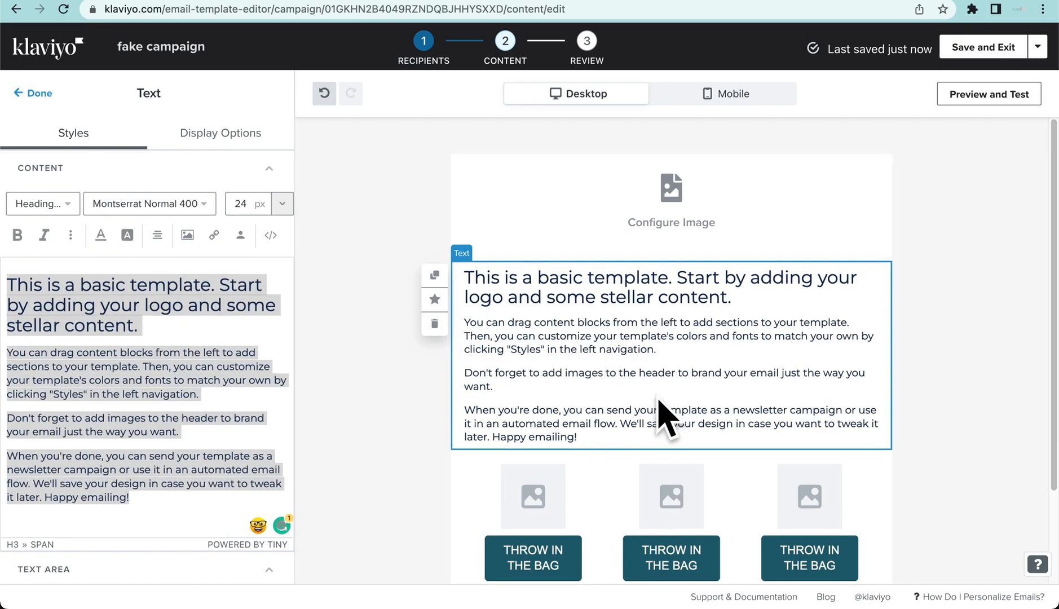
- Set the font of the product block's buttons to Montserrat Normal 400
scroll(648, 400, down, 2)
click(589, 410)
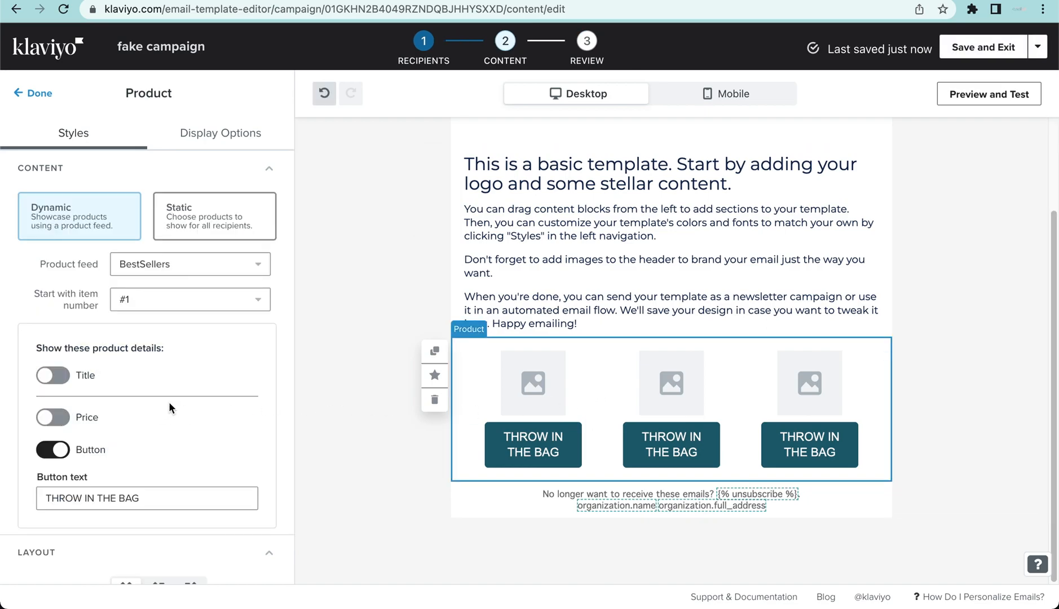
scroll(164, 406, down, 8)
scroll(175, 391, up, 2)
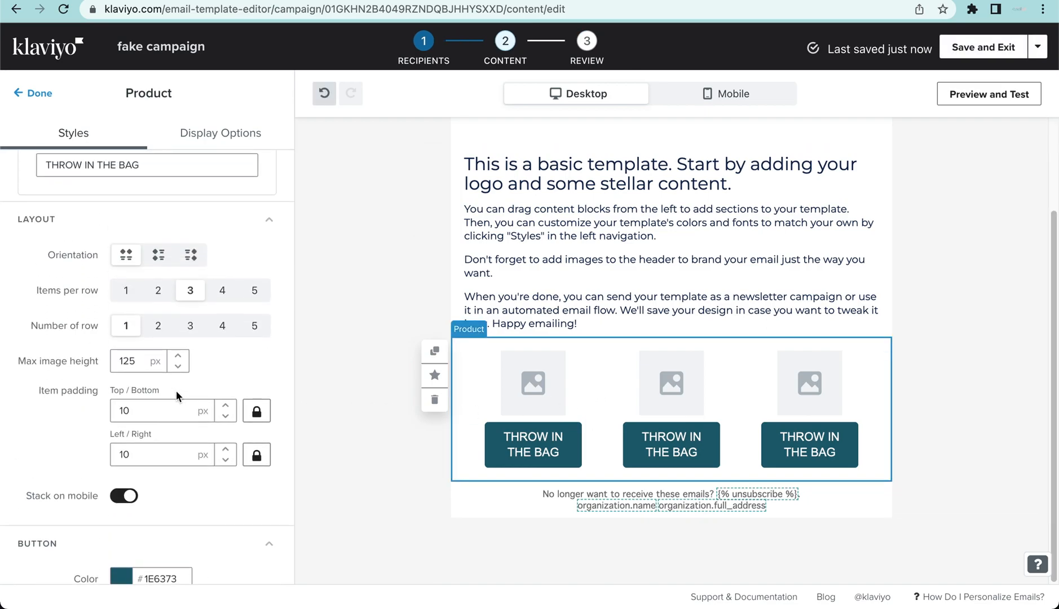
scroll(177, 391, up, 5)
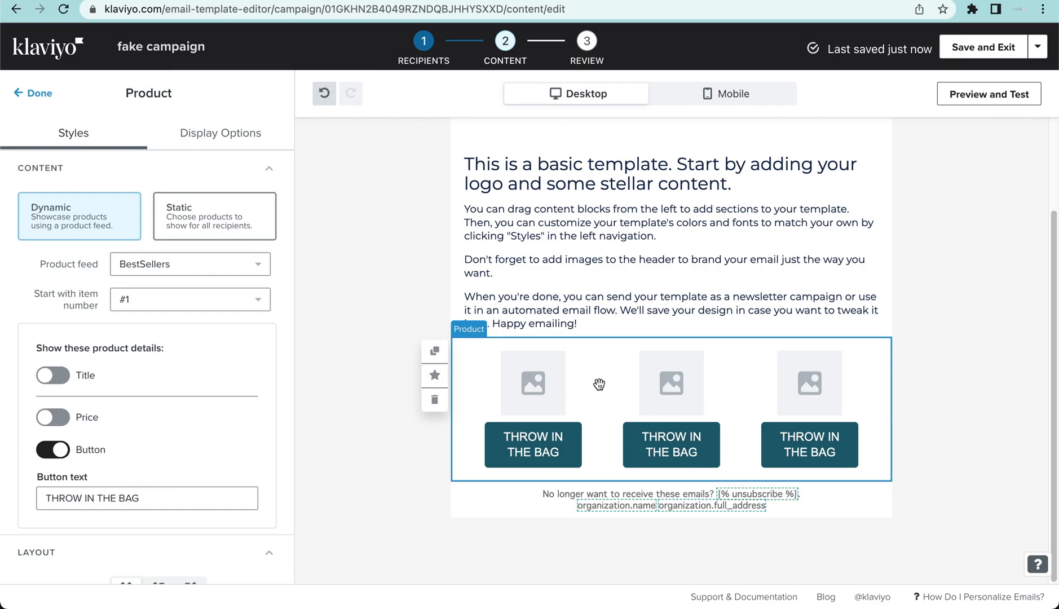
scroll(167, 372, down, 10)
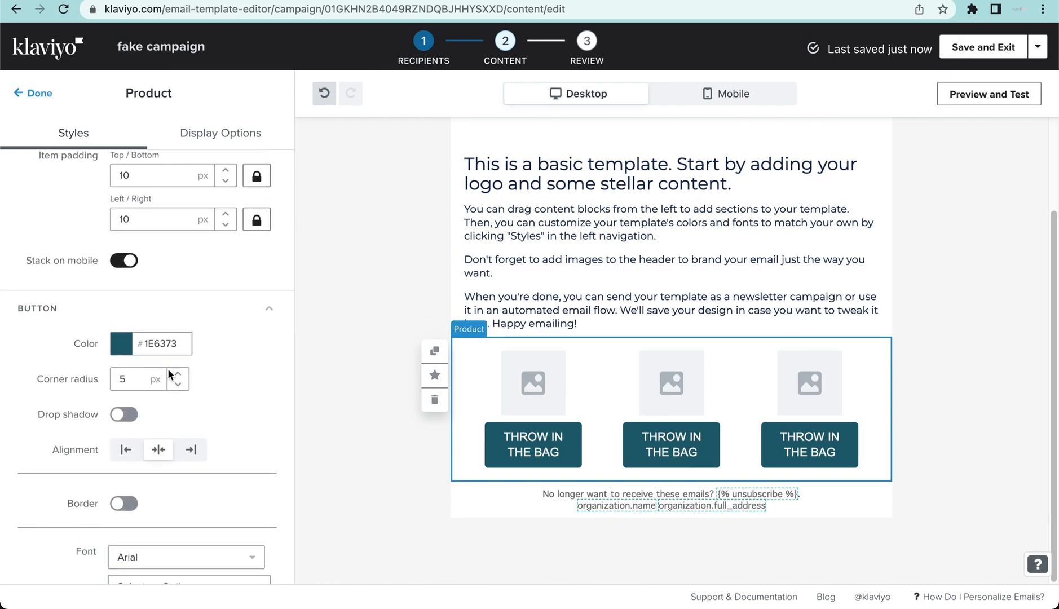
click(231, 378)
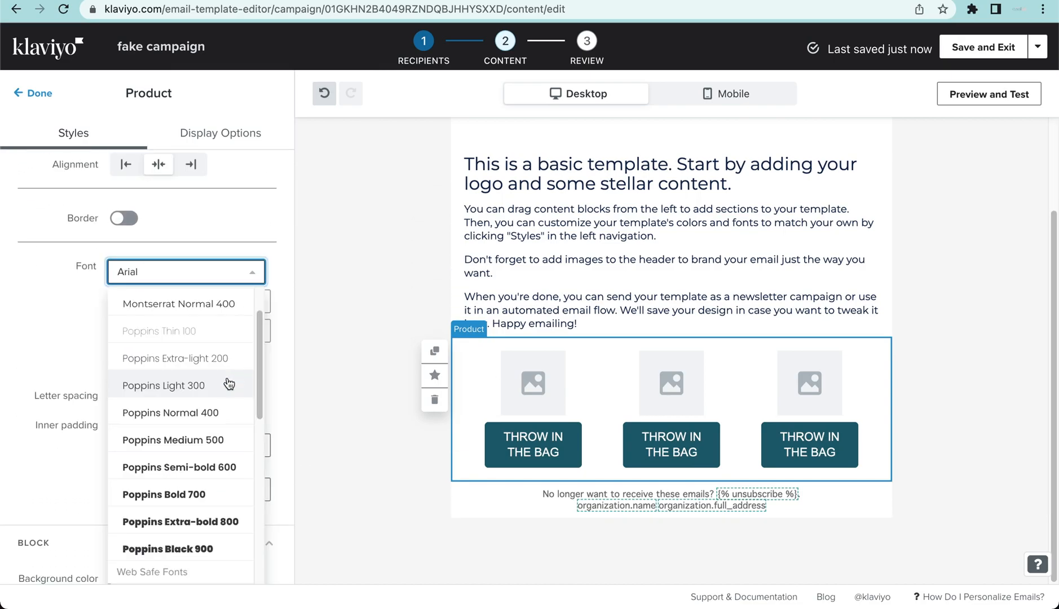
scroll(220, 388, up, 2)
click(220, 368)
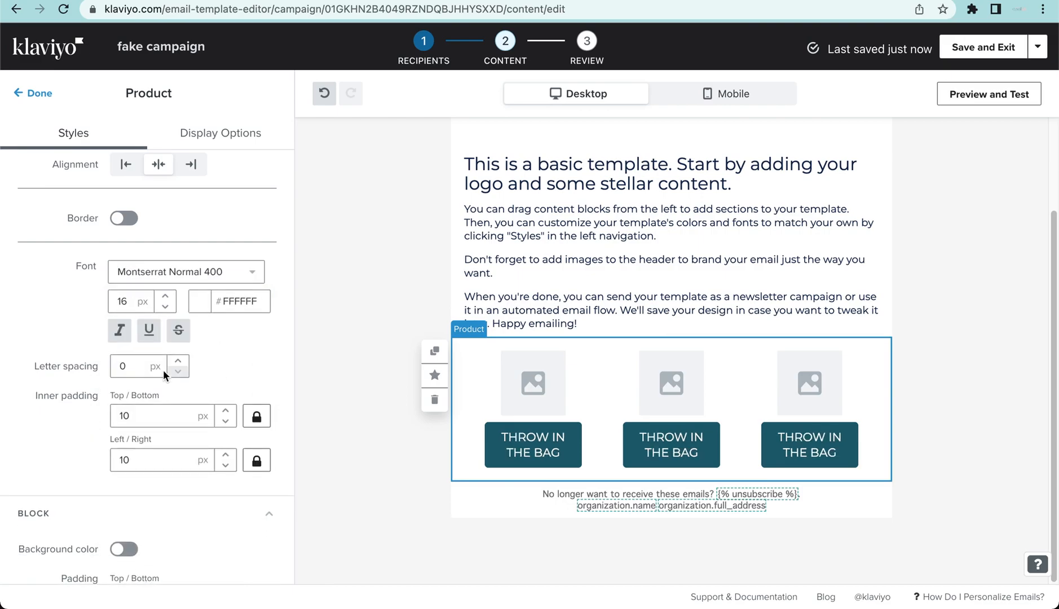
- Set the product block's maximum image height to 225 px
scroll(211, 381, up, 2)
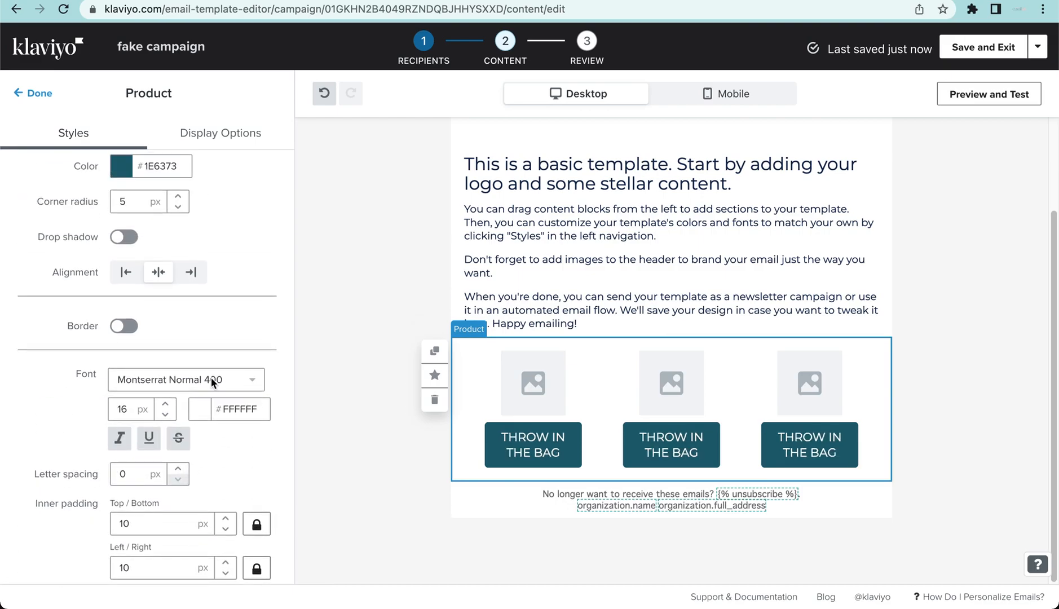
scroll(233, 360, up, 5)
scroll(609, 343, up, 2)
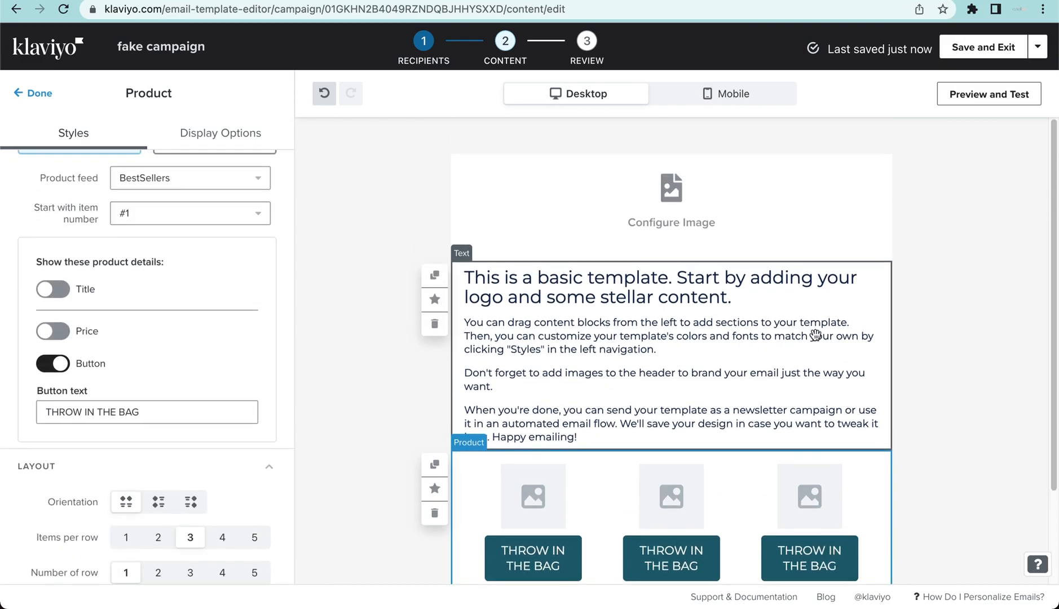
scroll(53, 458, down, 10)
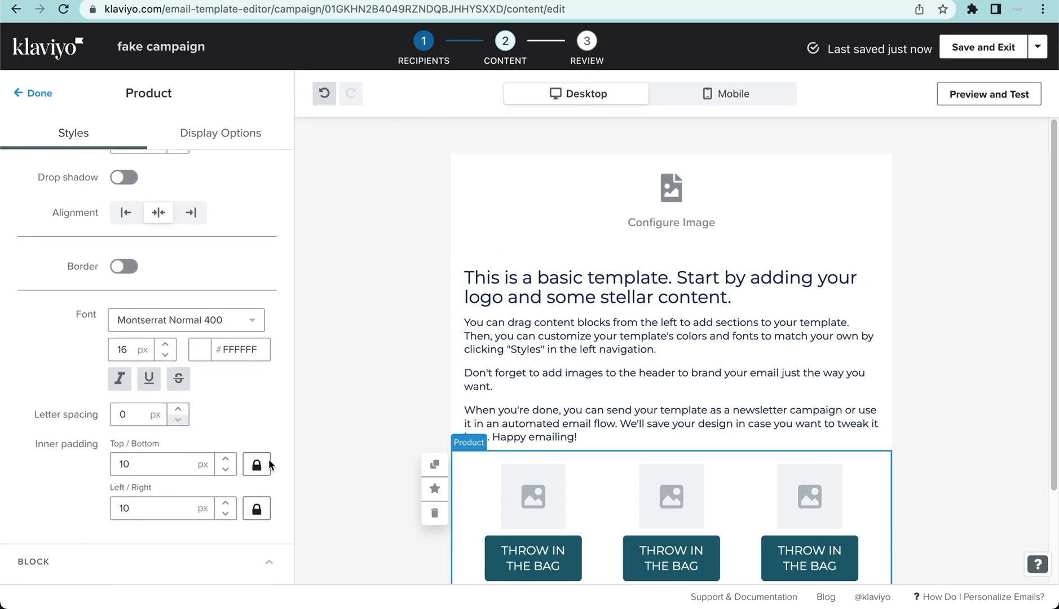
scroll(251, 464, up, 1)
scroll(251, 459, up, 5)
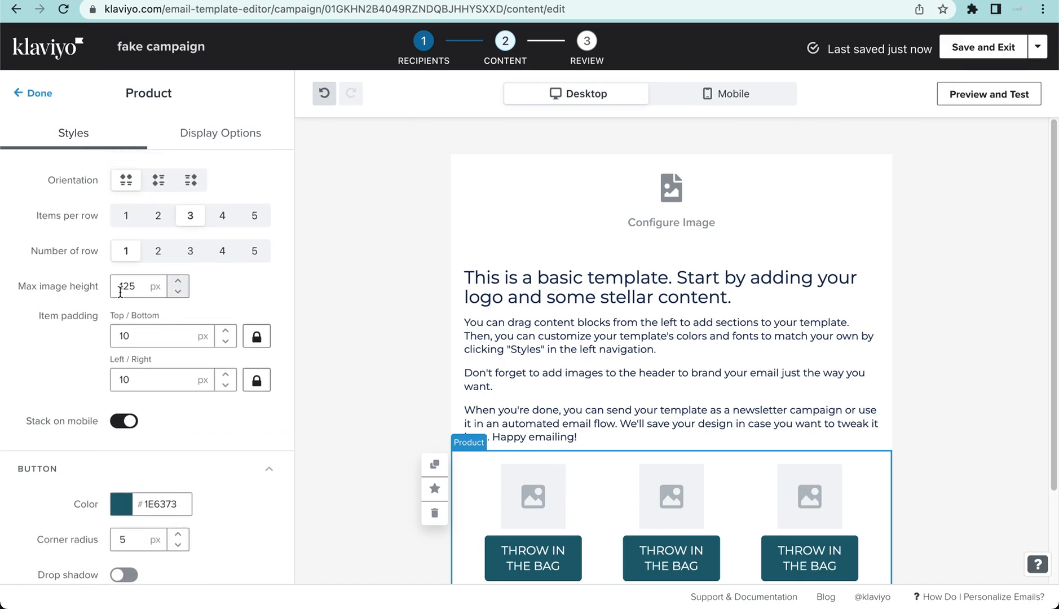
drag(137, 290, 69, 288)
key(BackSpace)
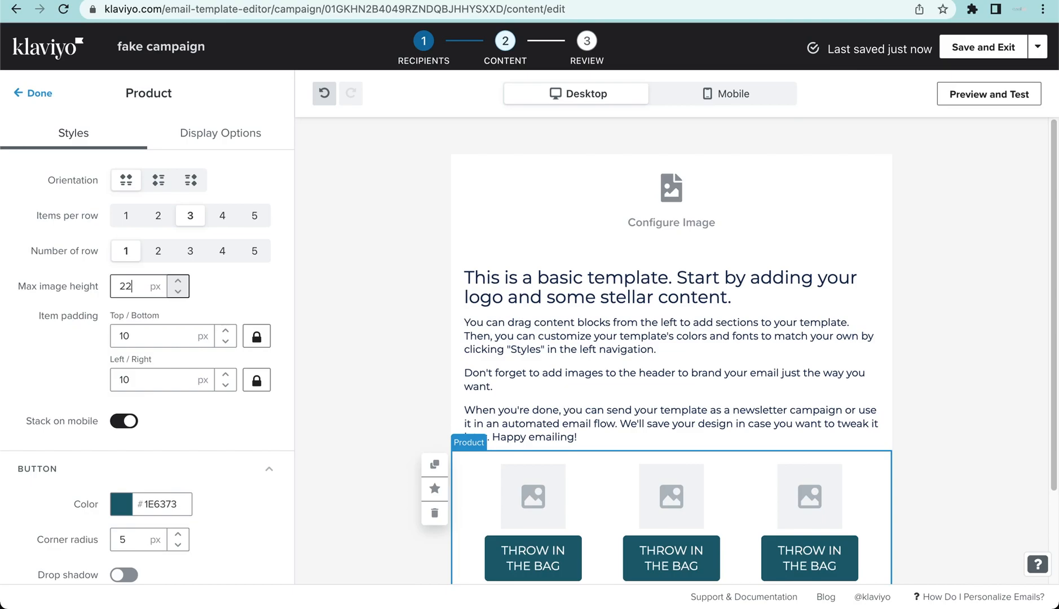
text(225)
click(345, 385)
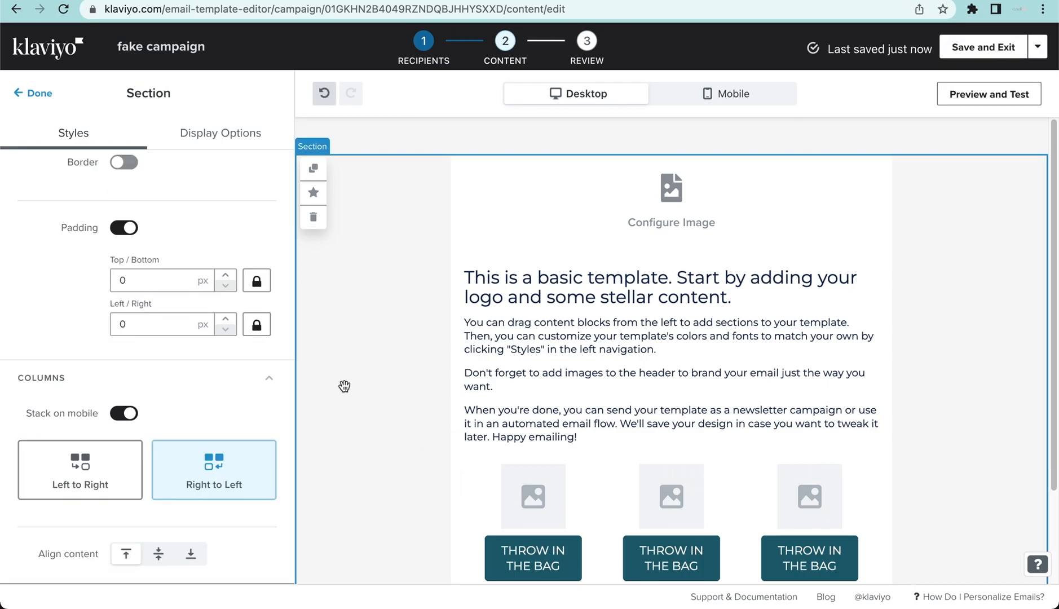
- Check the email's mobile layout against the desktop one and turn off Stack on mobile for the section's columns
click(748, 104)
scroll(710, 253, down, 10)
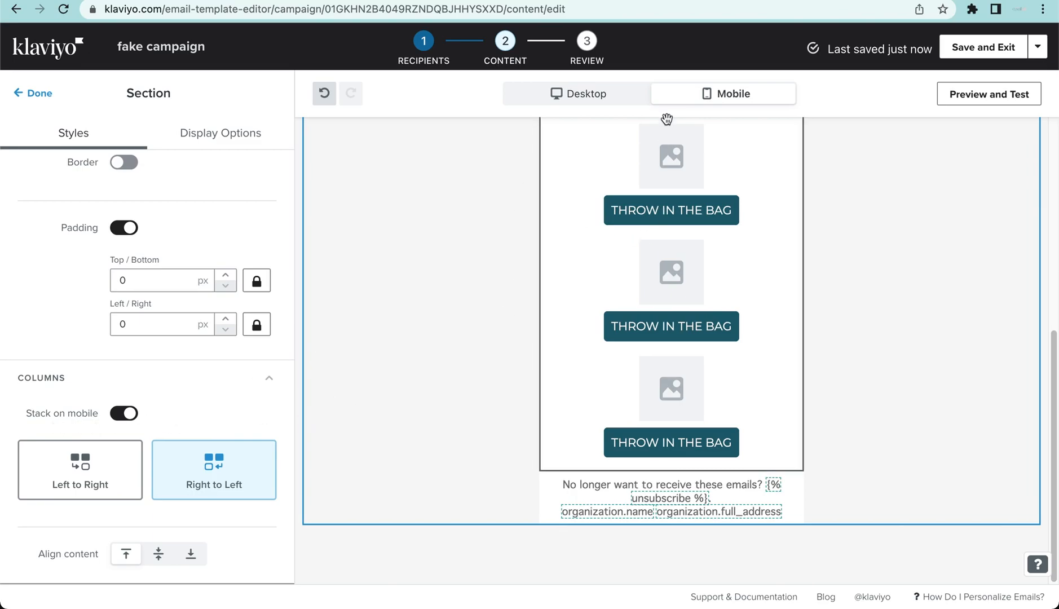
scroll(682, 272, up, 5)
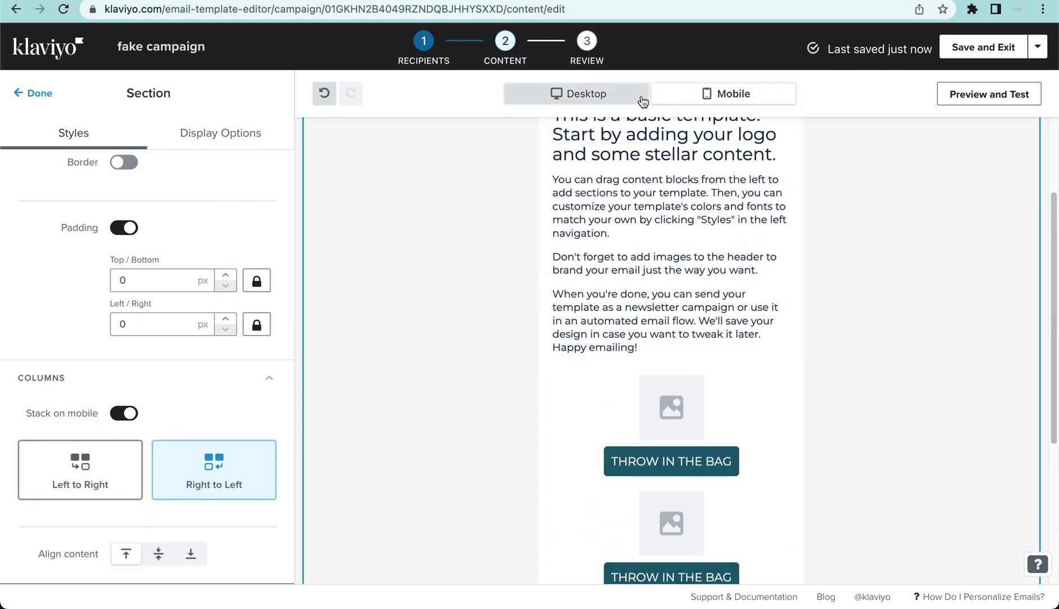
click(581, 93)
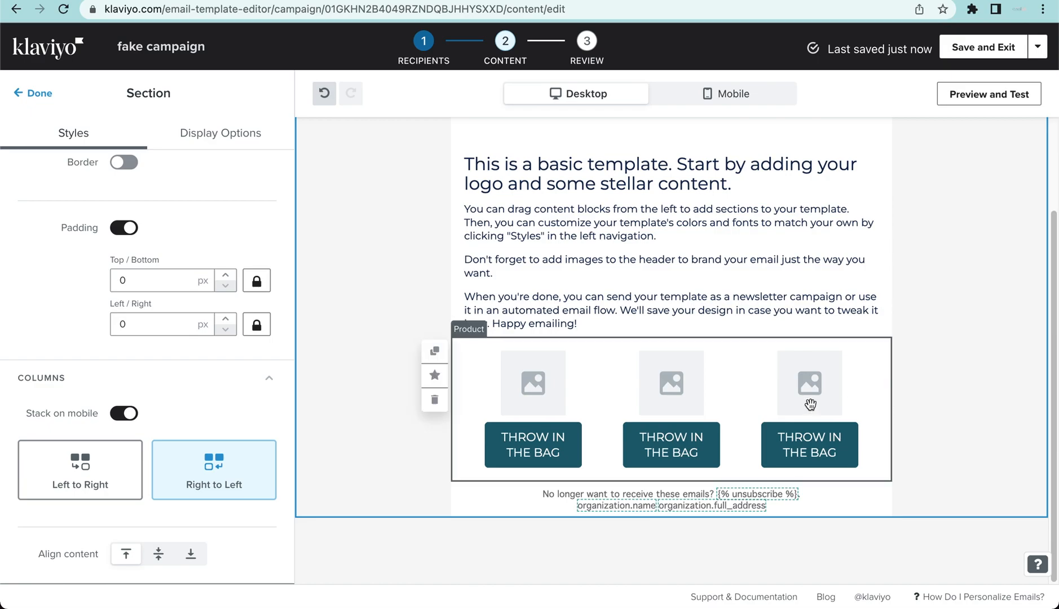
click(708, 105)
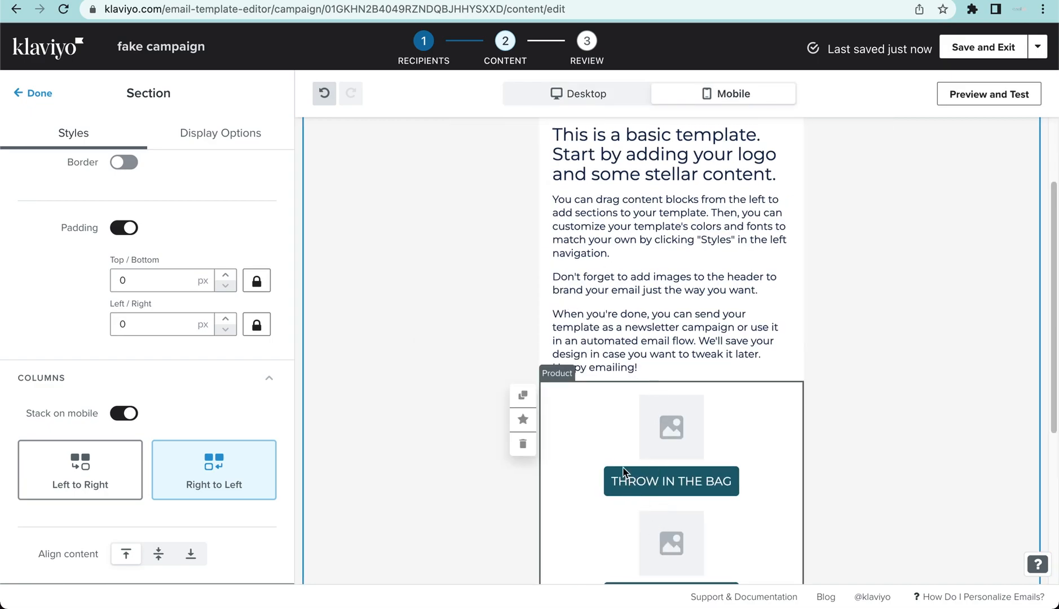
scroll(623, 471, down, 5)
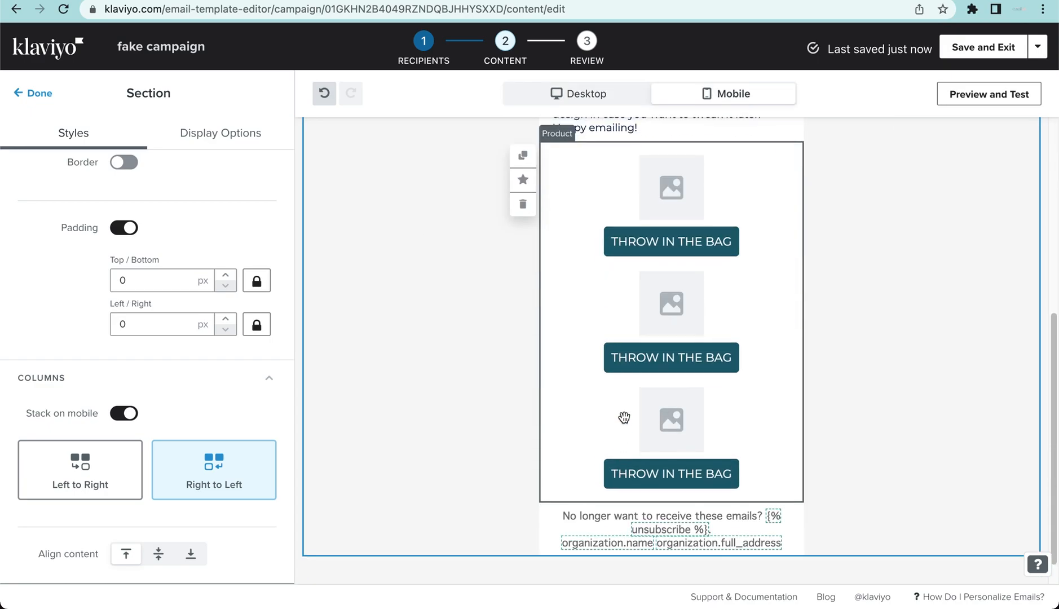
click(131, 414)
scroll(550, 296, up, 6)
scroll(559, 292, up, 1)
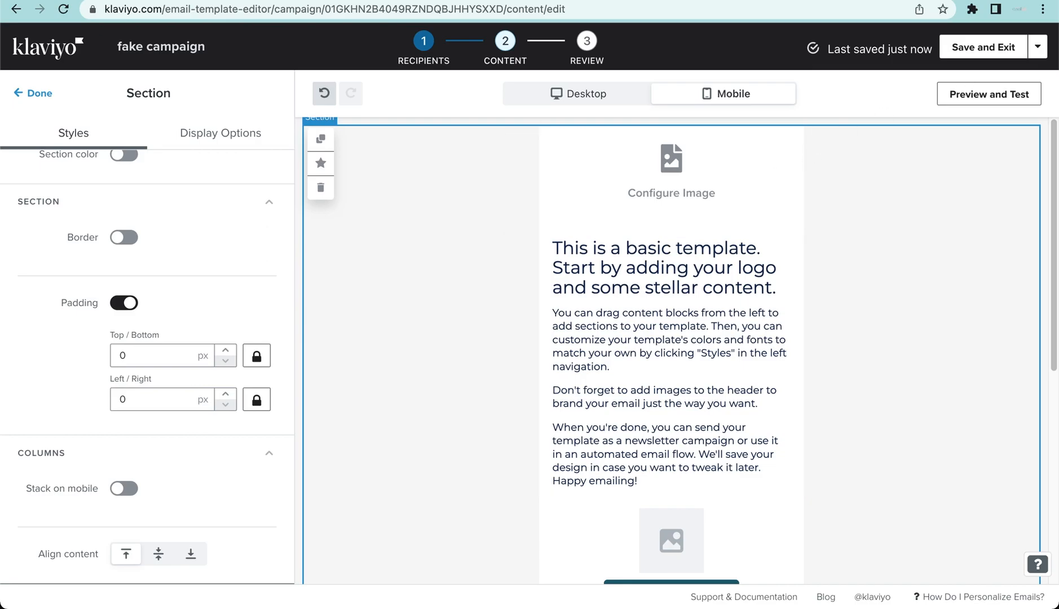
- Preview the email with live product feed items in both its desktop and mobile versions
click(996, 96)
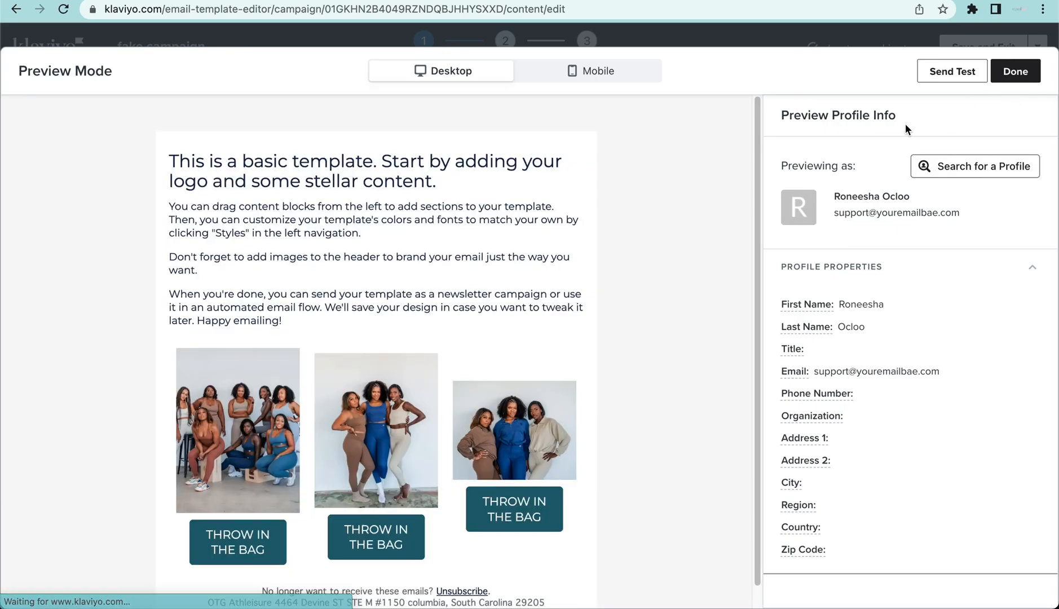
scroll(583, 329, down, 1)
click(601, 82)
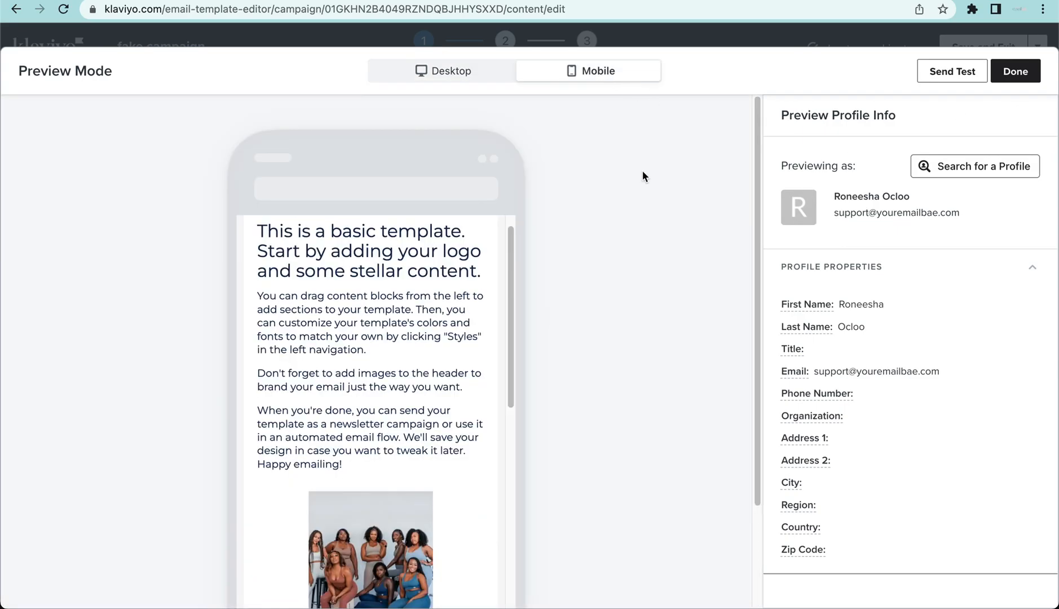
scroll(496, 305, down, 10)
scroll(494, 311, up, 10)
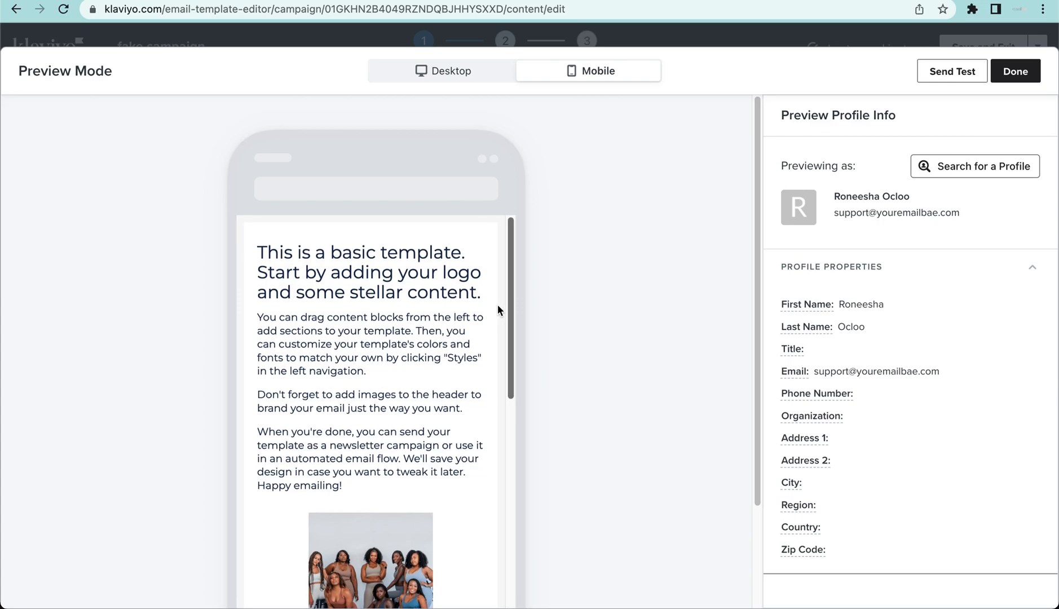
scroll(496, 303, down, 3)
click(494, 80)
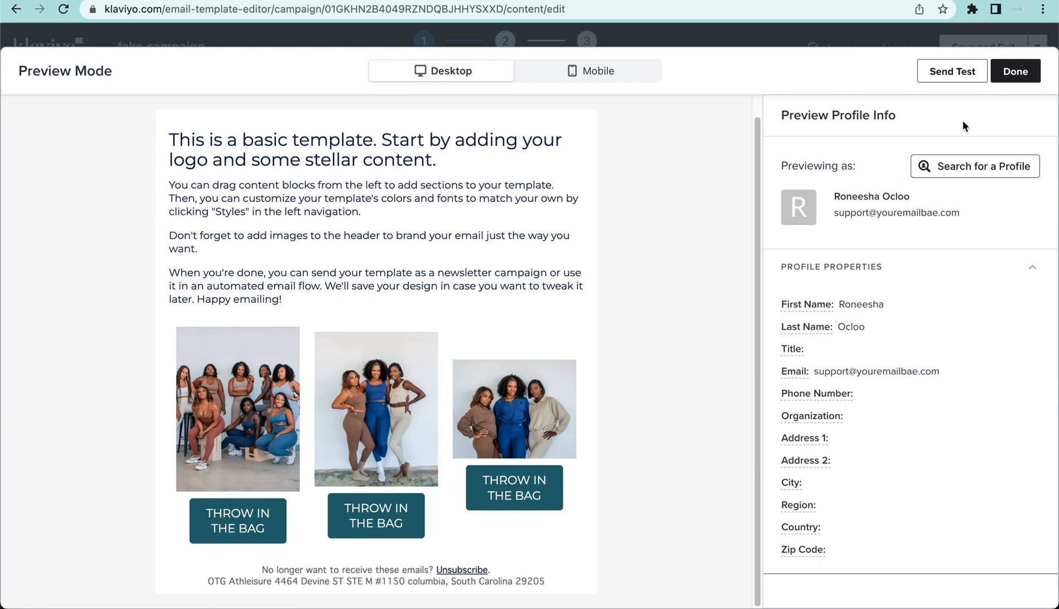
- Search the preview profiles for "A" and preview the email as the first customer listed
click(952, 172)
click(926, 161)
text(A)
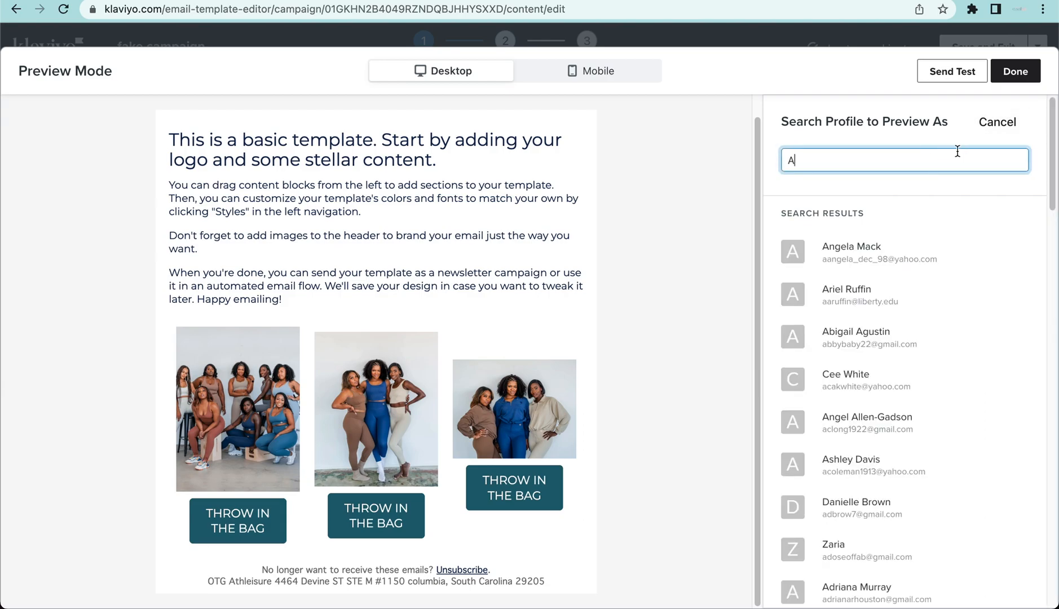
click(897, 249)
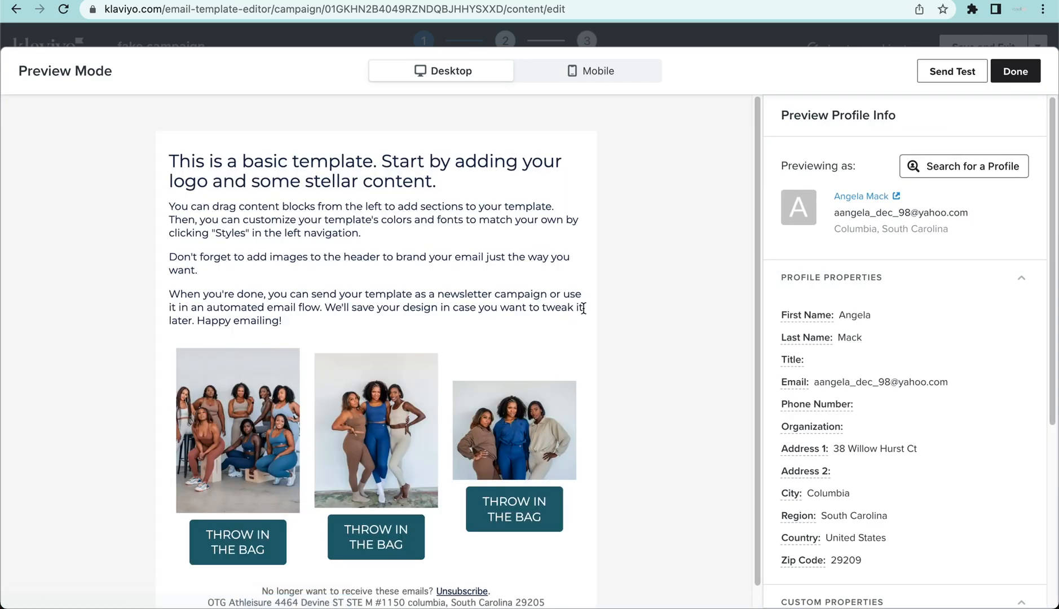
- Close the preview and turn on the Title detail for the items in the product block
click(1016, 72)
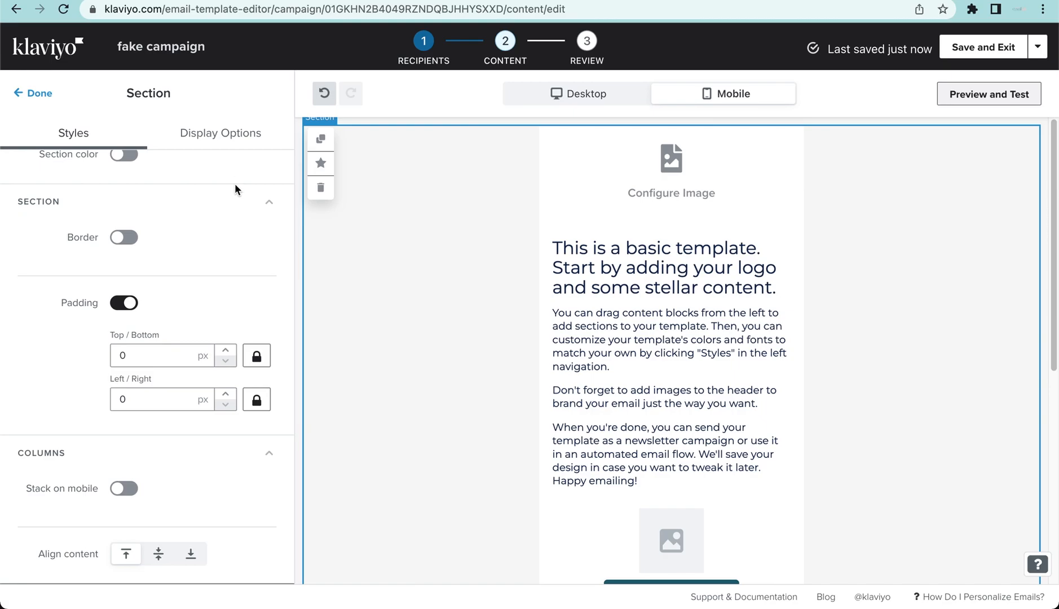
scroll(237, 181, up, 3)
scroll(665, 367, down, 5)
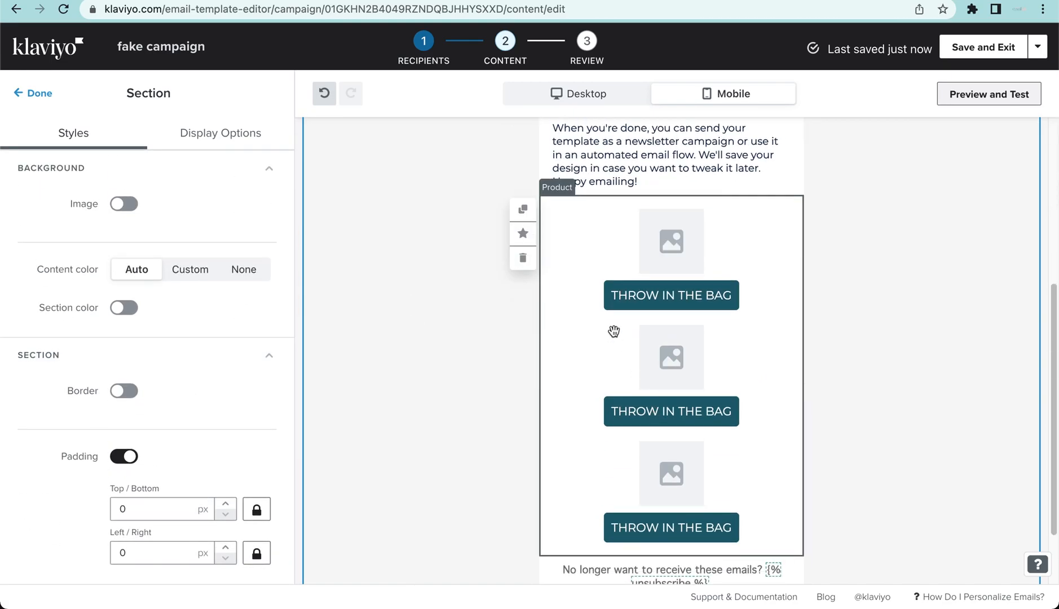
click(613, 331)
scroll(76, 405, down, 8)
scroll(96, 379, up, 4)
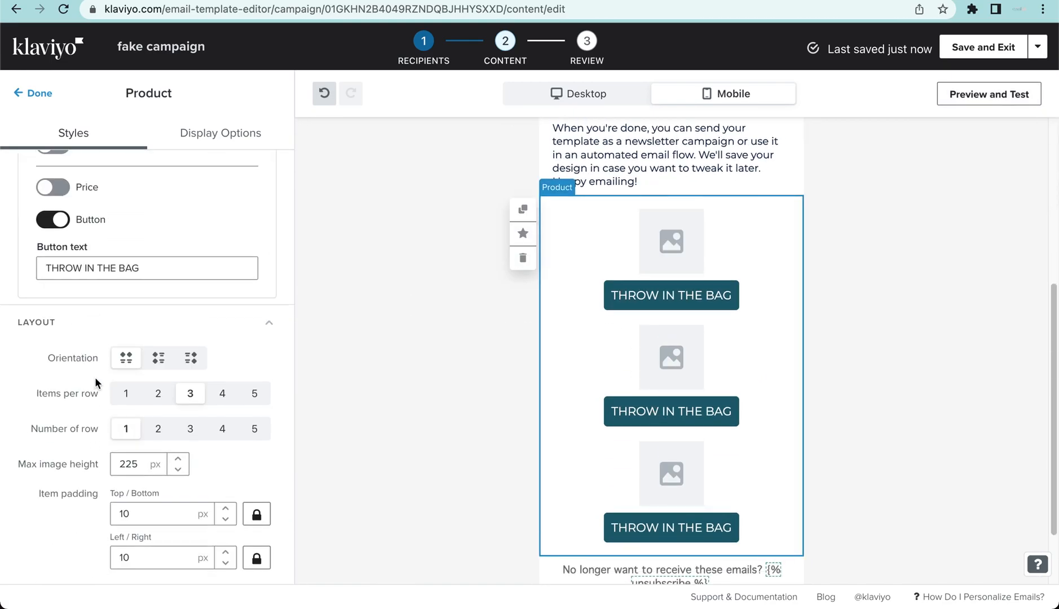
scroll(95, 379, up, 4)
click(52, 374)
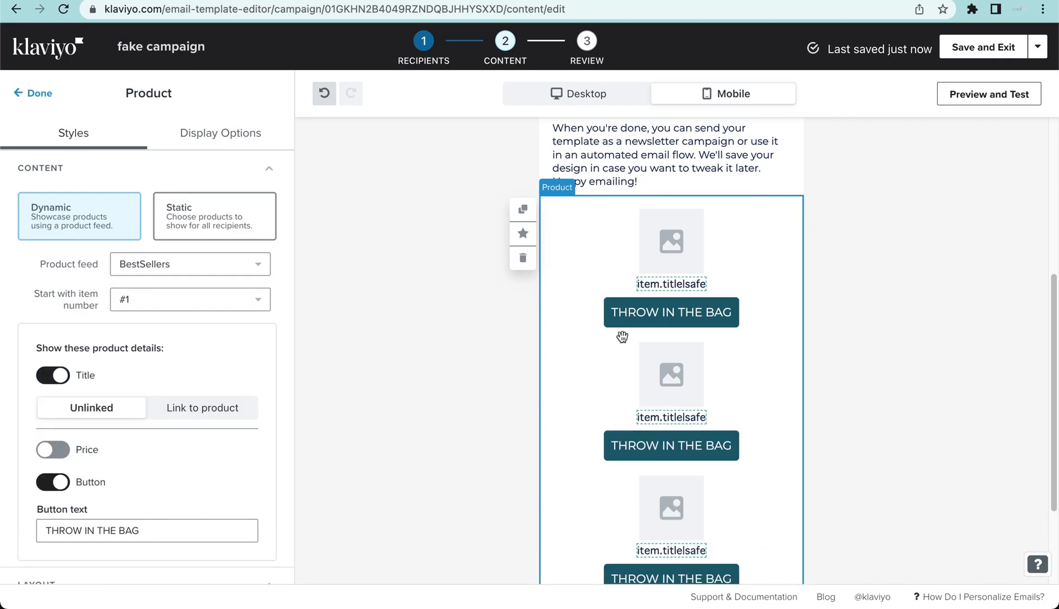
scroll(52, 343, down, 8)
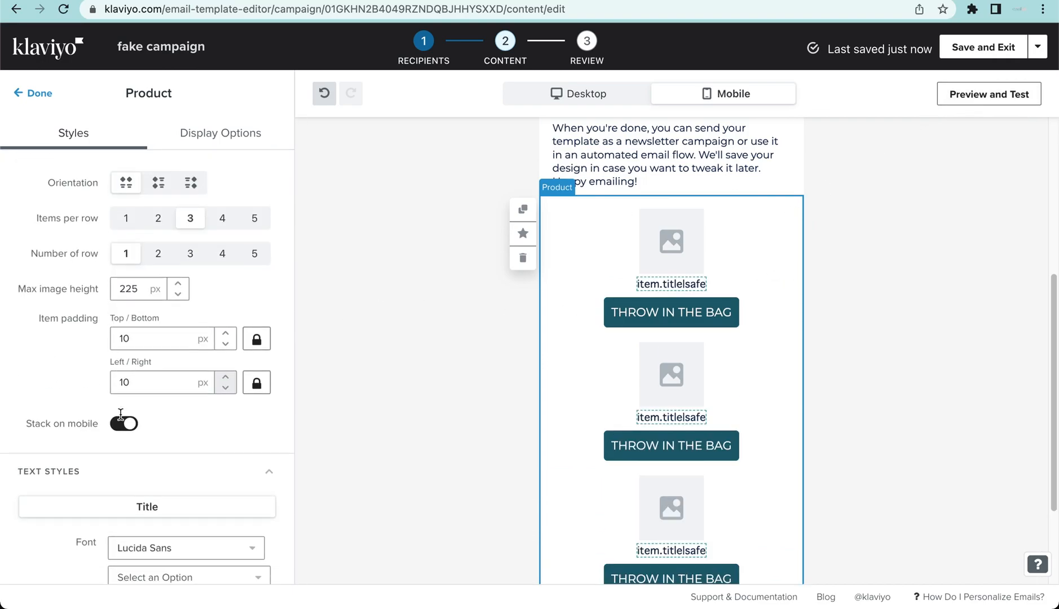
- Open the email preview, search the profiles for "A" and preview as a matching customer further down the results
click(993, 97)
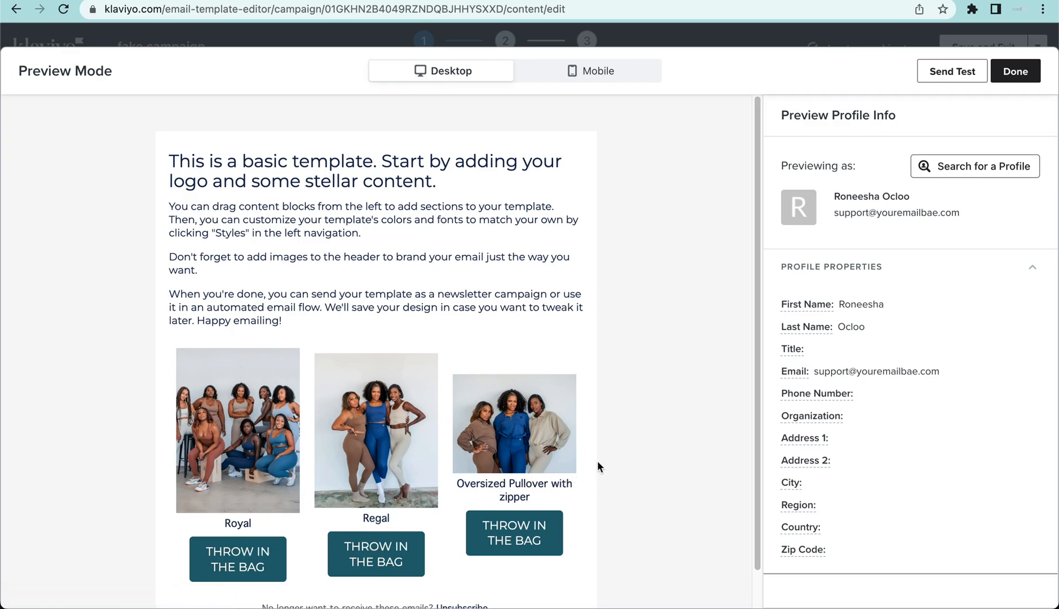
click(947, 171)
click(864, 161)
text(A)
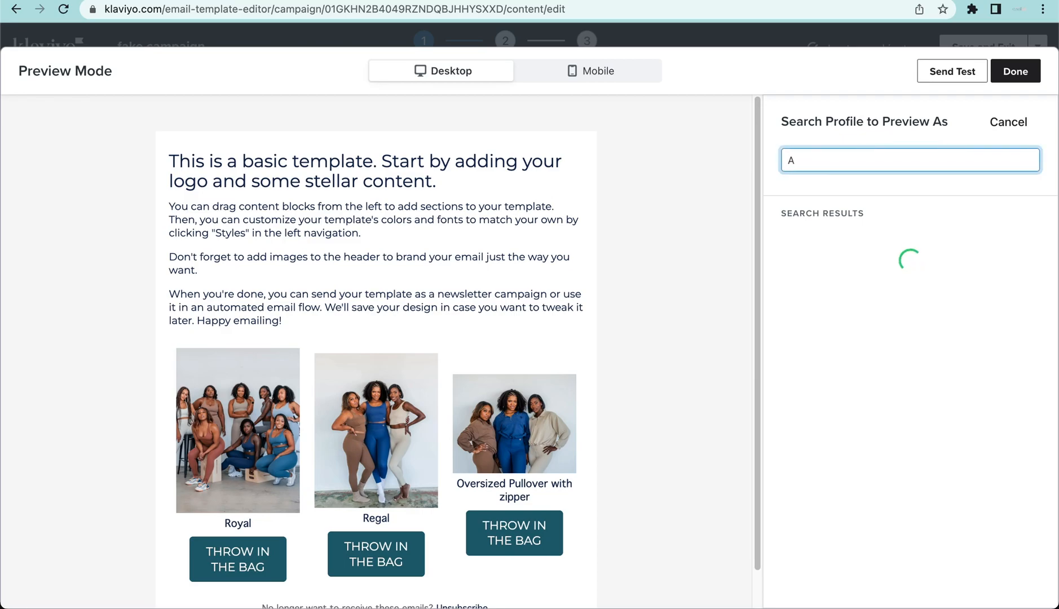
click(951, 466)
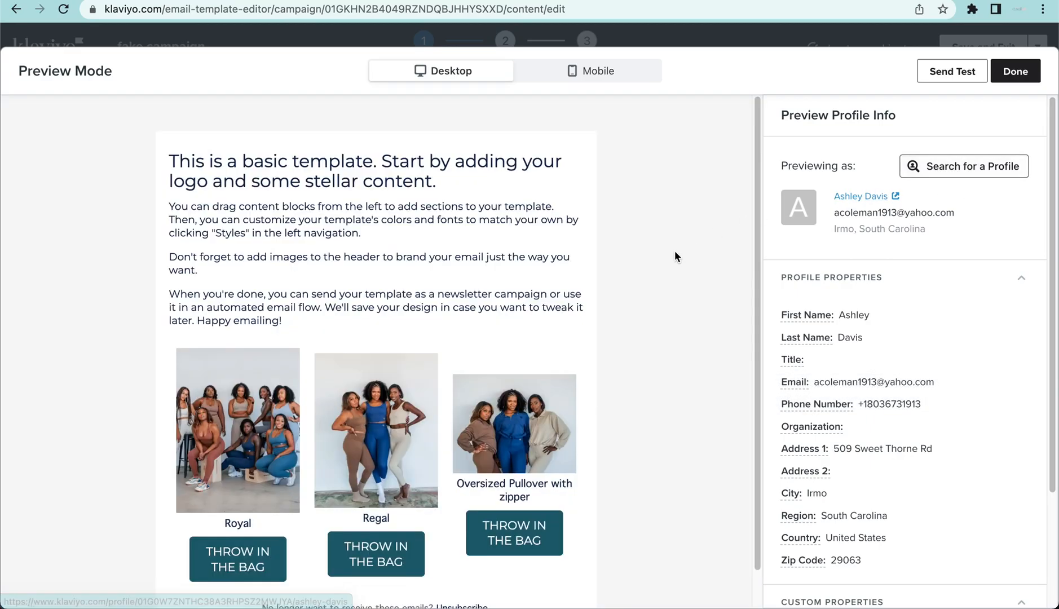
- Search the preview profiles for "B" and examine the recommended products as one of the matching customers
click(939, 166)
click(802, 164)
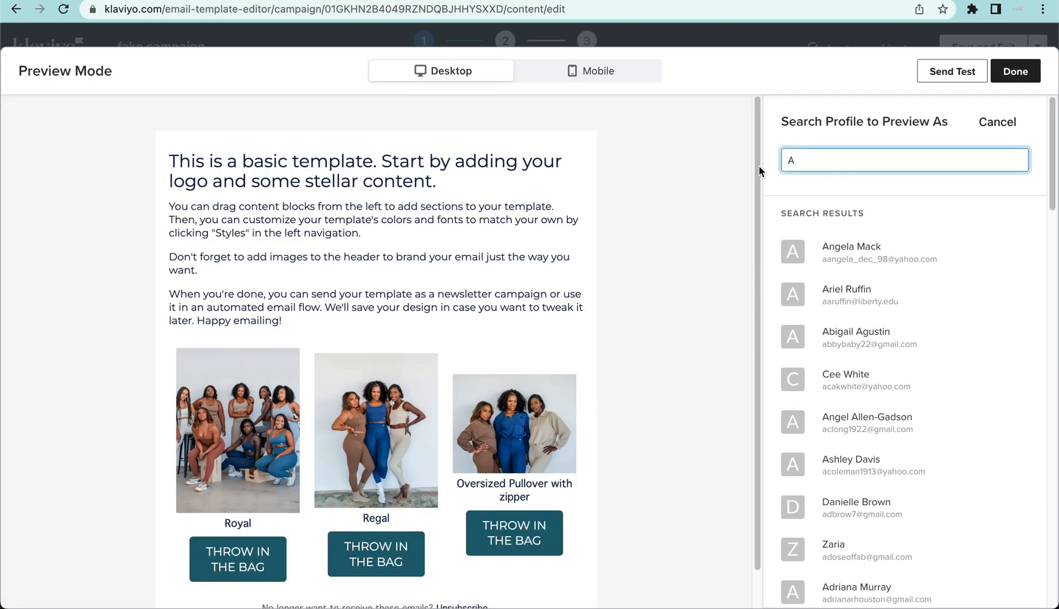
key(BackSpace)
text(B)
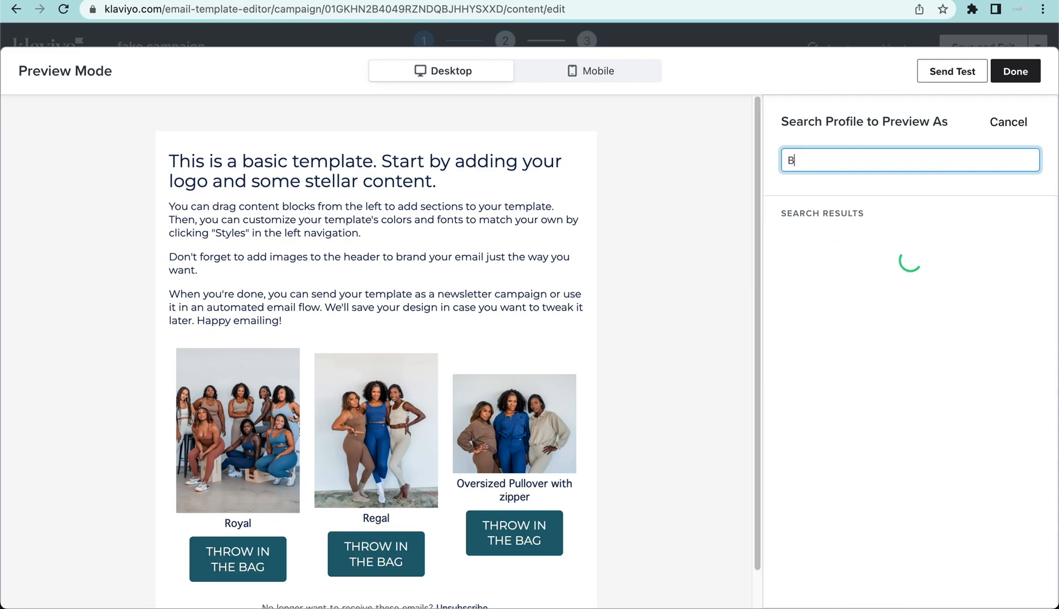
key(BackSpace)
text(B)
scroll(947, 463, down, 2)
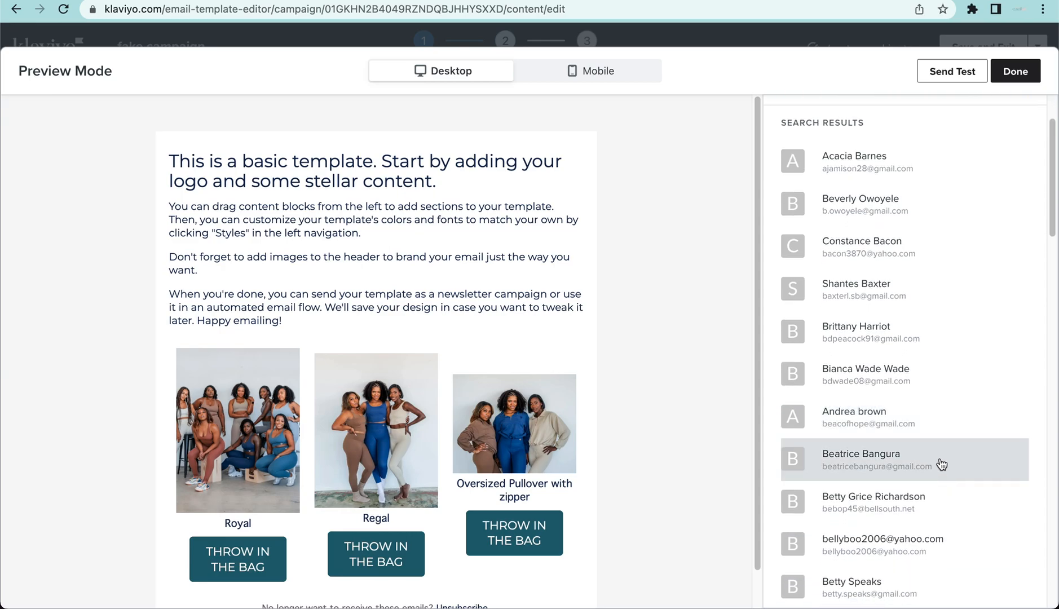
click(939, 466)
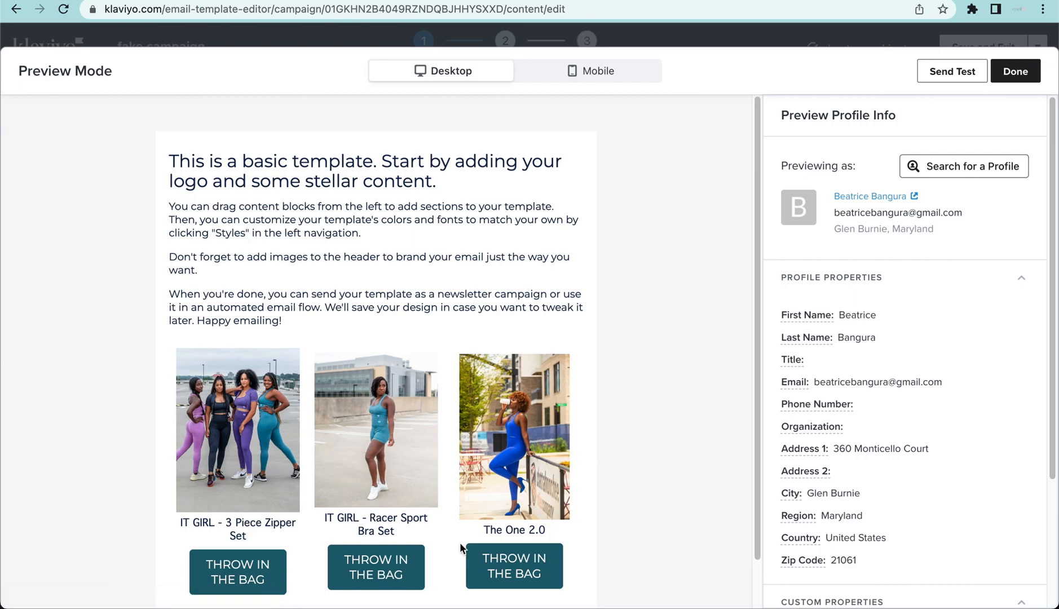
scroll(282, 496, down, 1)
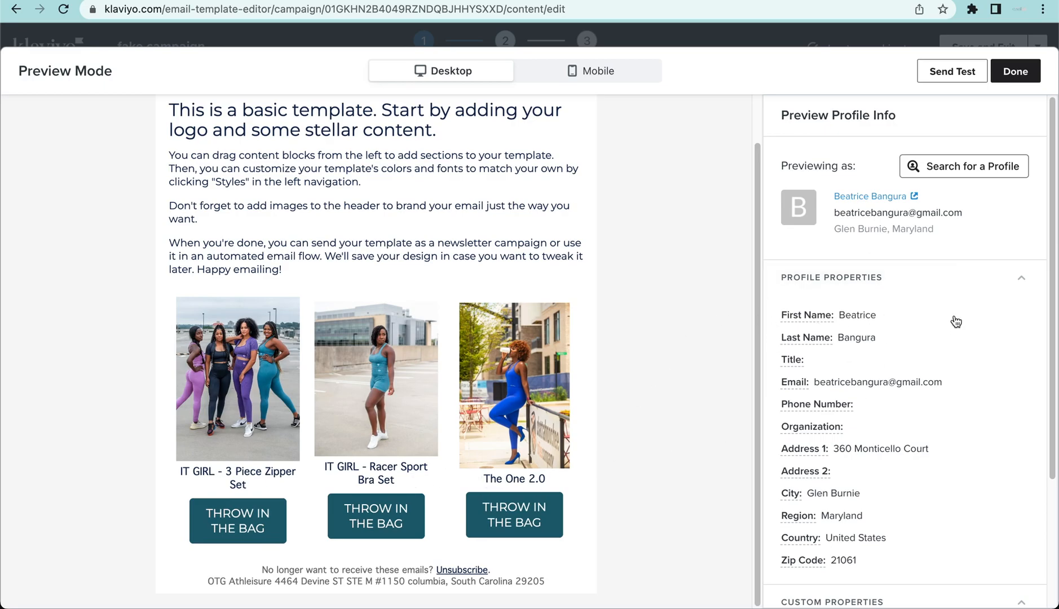
- Search the preview profiles for "C" and preview the email as a matching customer who has a profile photo
click(996, 166)
text(B)
click(815, 162)
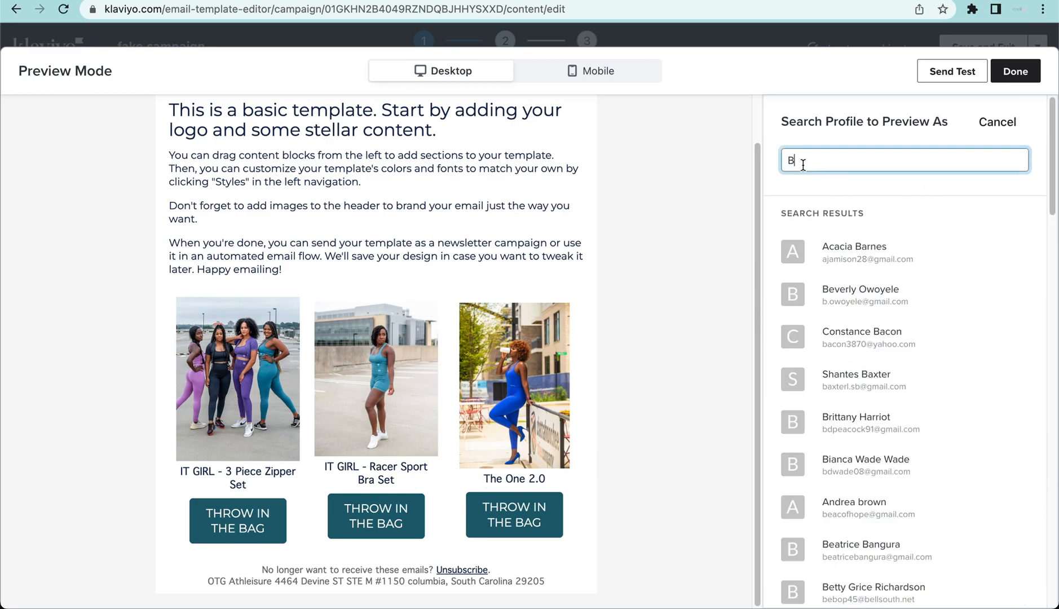
key(BackSpace)
text(C)
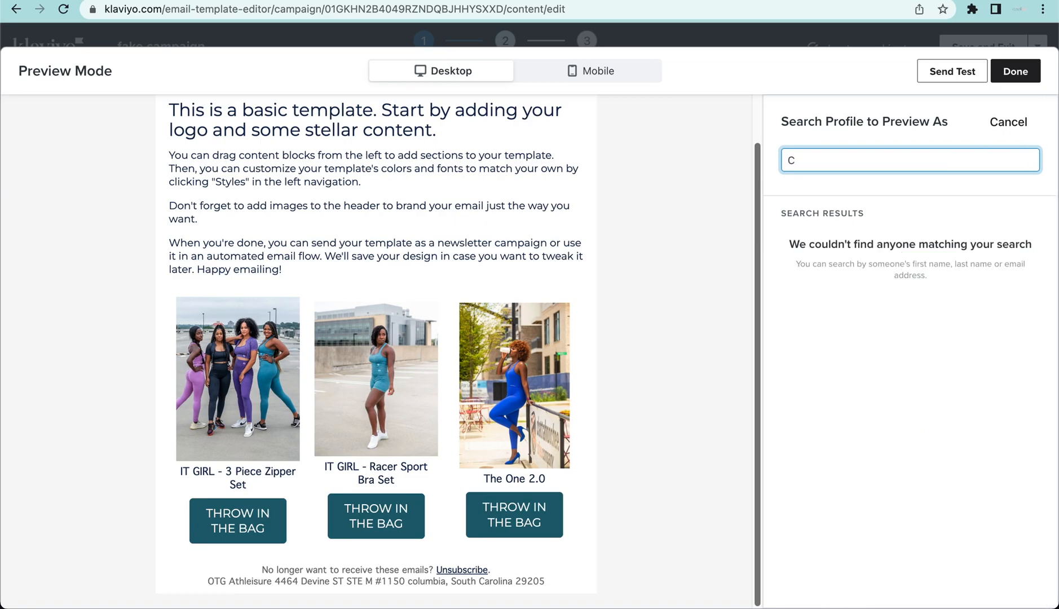
scroll(934, 529, down, 8)
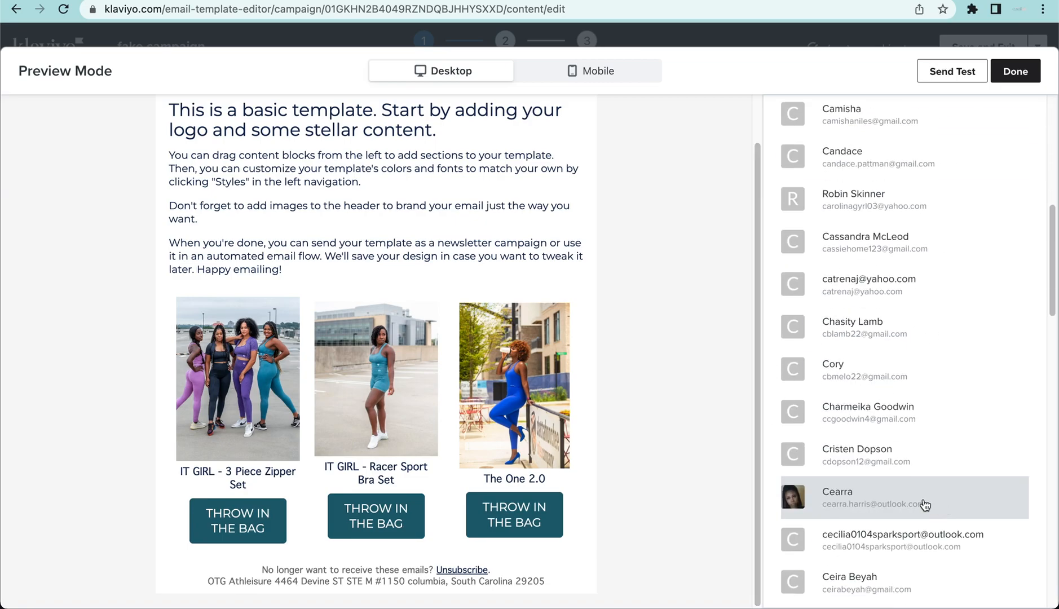
click(924, 503)
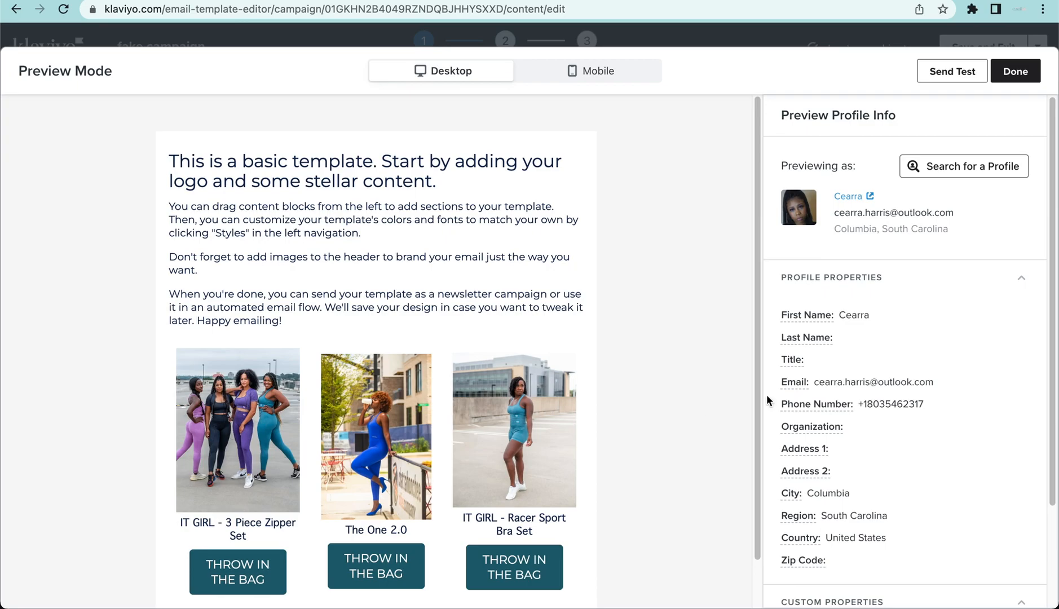
- Return to editing in the desktop layout and add a text block directly above the product block
click(1024, 67)
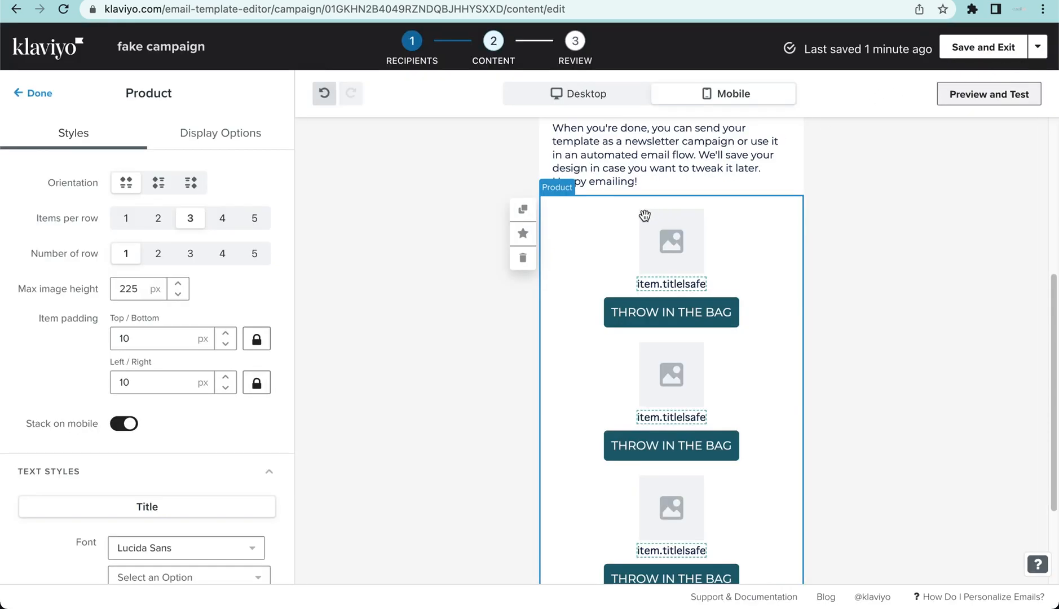
click(555, 93)
scroll(52, 184, up, 7)
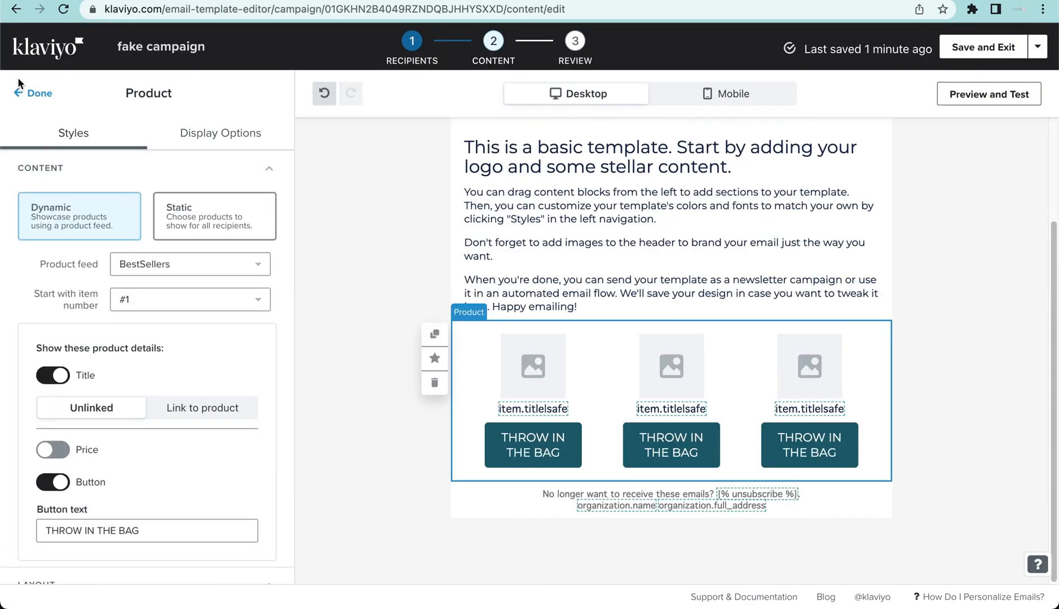
click(18, 84)
drag(54, 256, 591, 321)
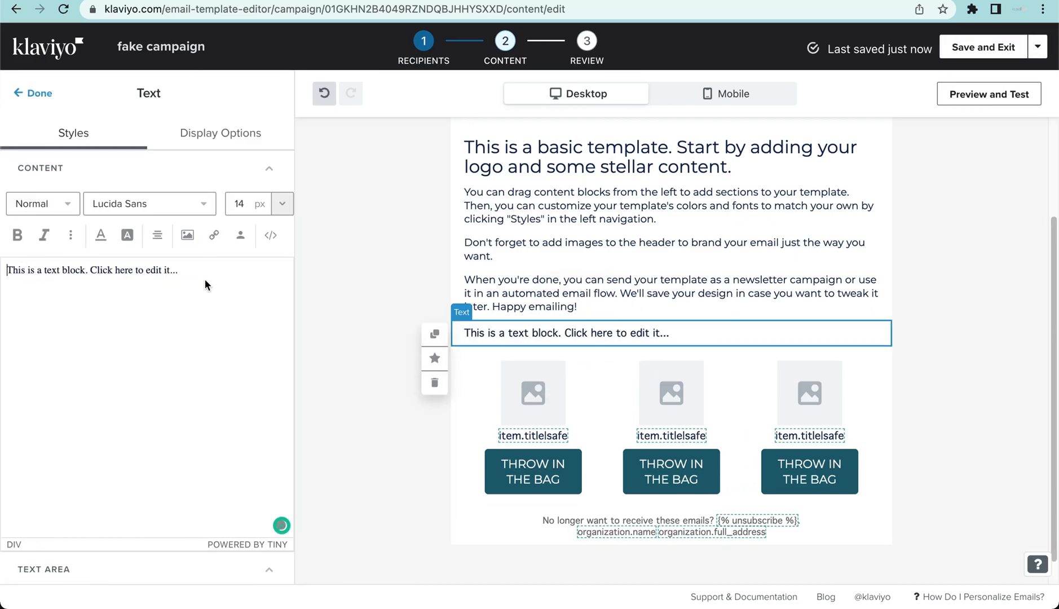
- Replace the new text block's placeholder with "We thought these would fit your style!"
drag(187, 275, 7, 269)
key(BackSpace)
text(WE)
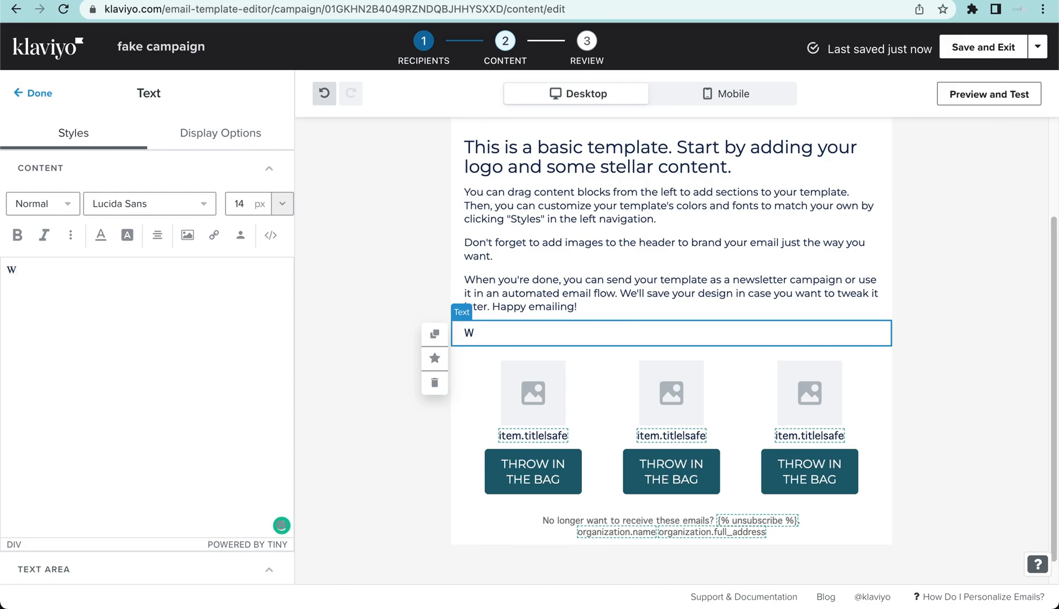
key(BackSpace)
text(WE TH)
key(BackSpace)
key(BackSpace)
key(BackSpace)
text(thought th)
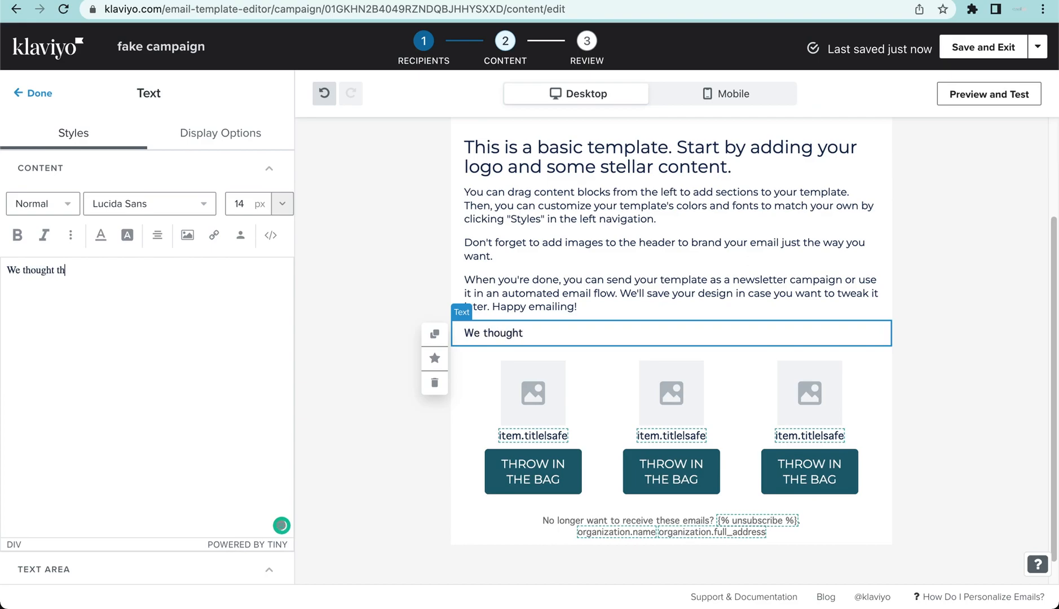
text(ese would )
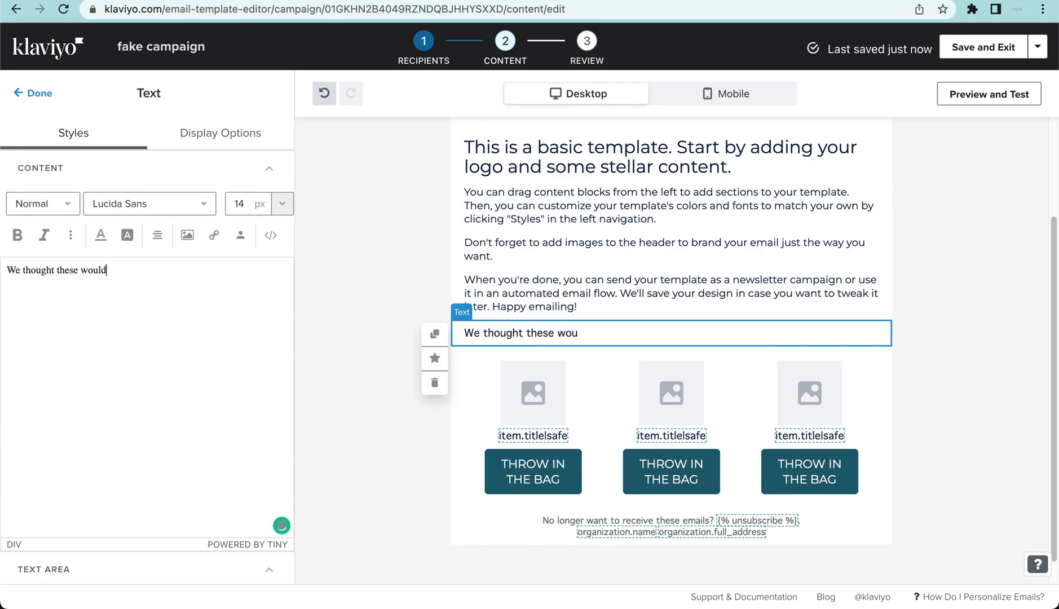
text(fit your style!)
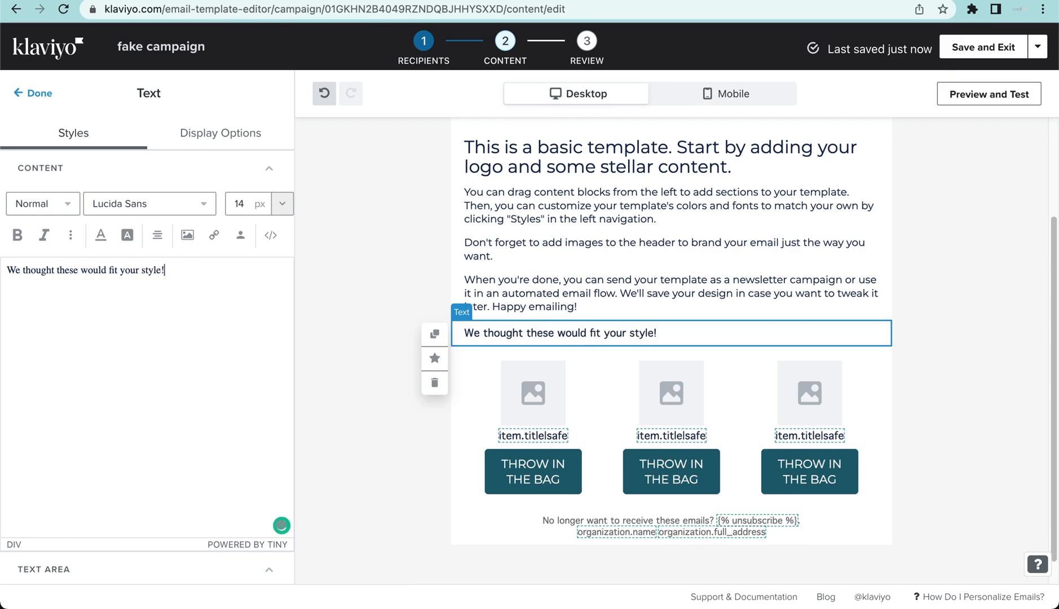
- Center the line above the products and set its font to Montserrat Normal 400 at 16 px
drag(169, 271, 9, 262)
click(158, 235)
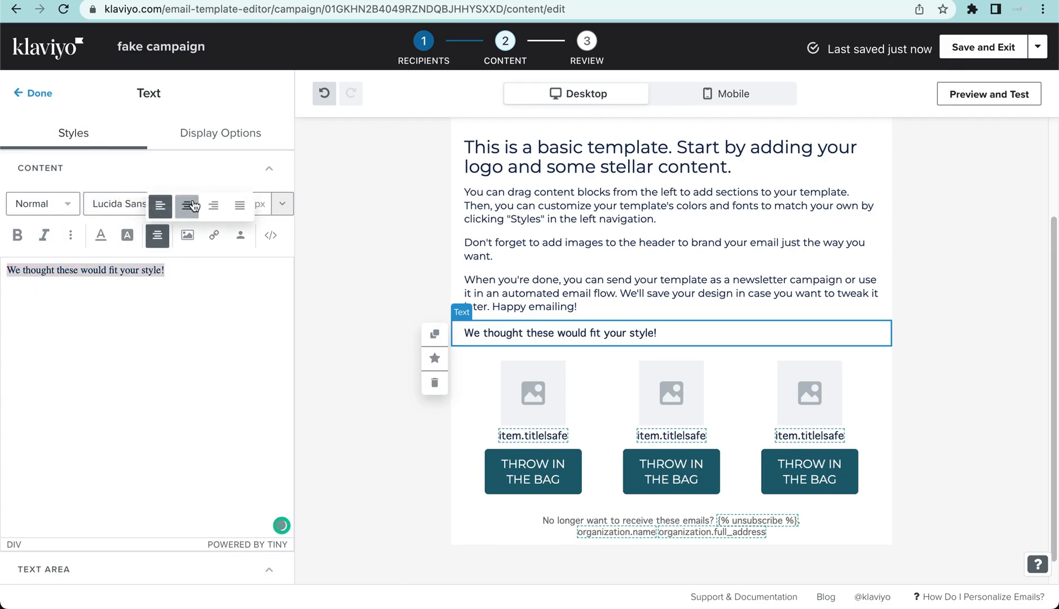
click(186, 205)
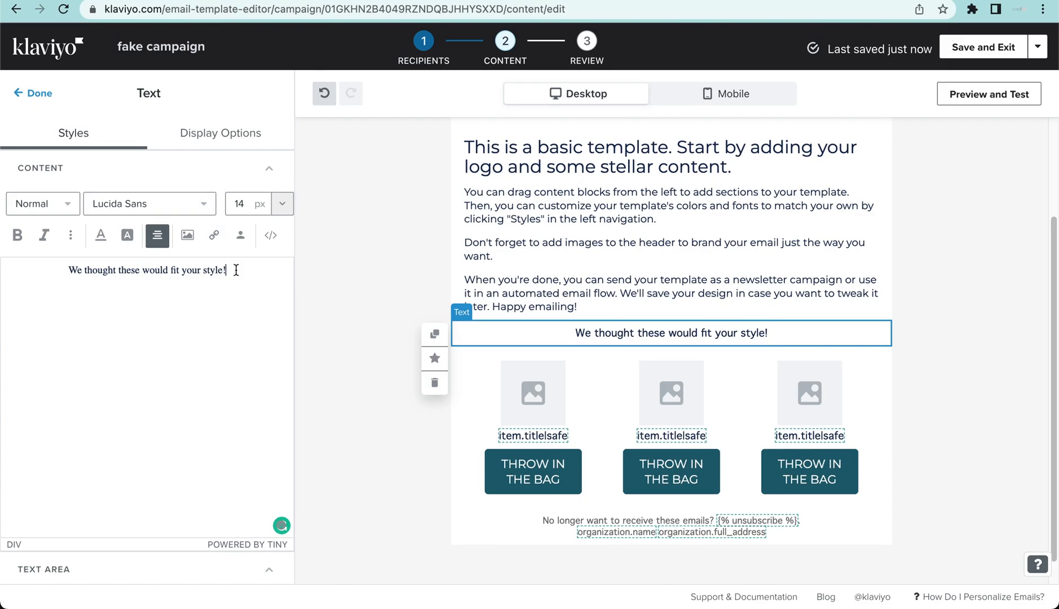
click(143, 204)
scroll(144, 251, up, 8)
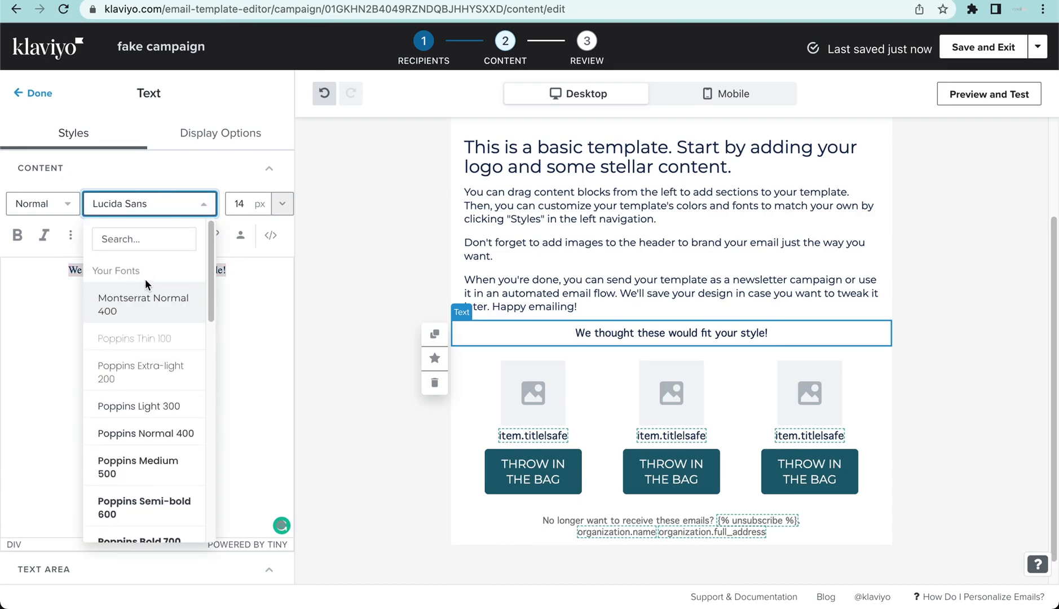
click(152, 311)
click(282, 203)
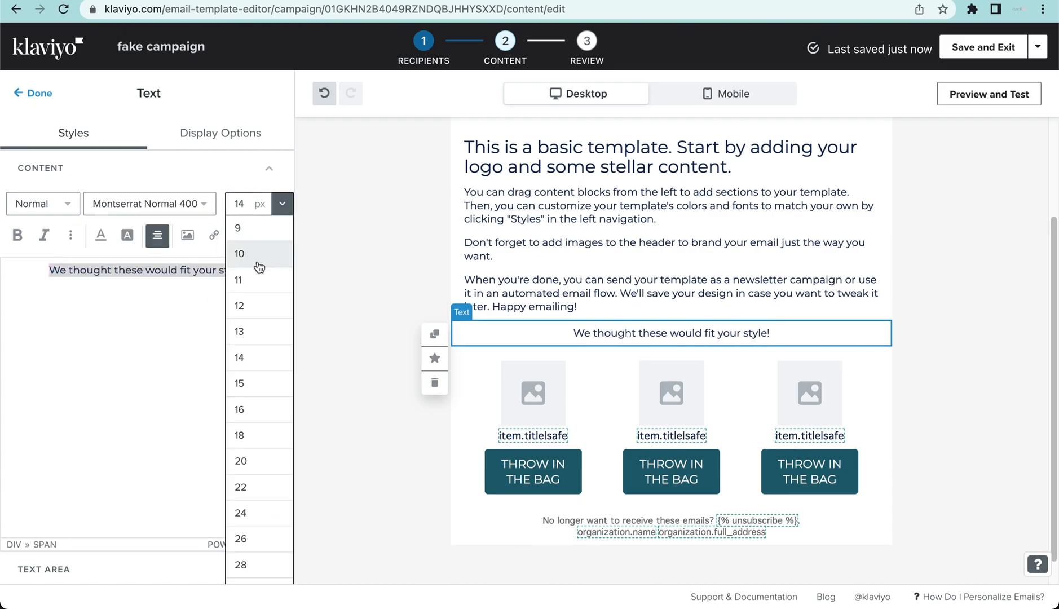
click(257, 412)
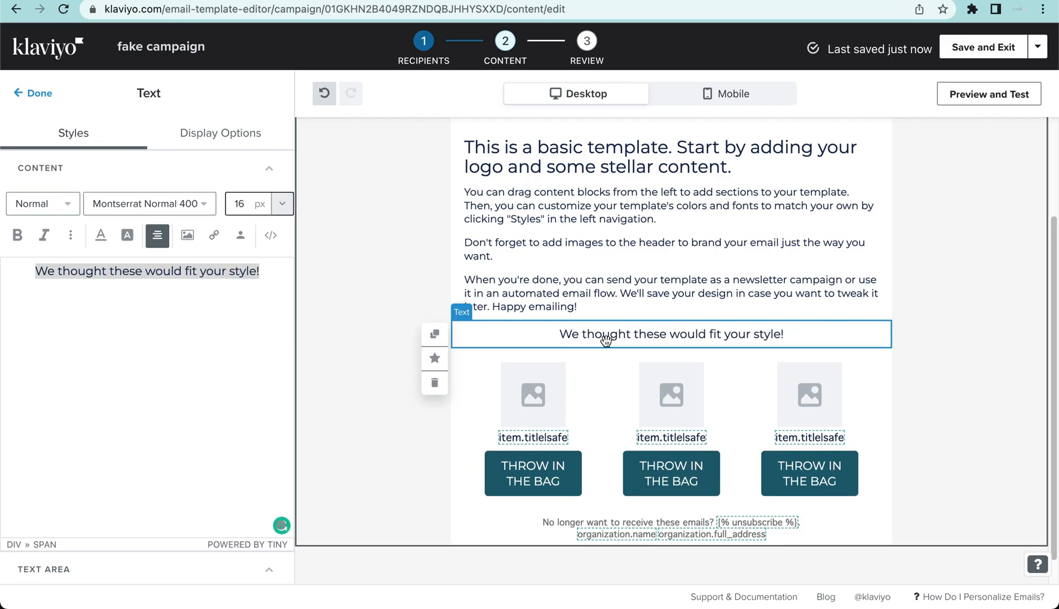
- Preview the updated email as a customer found by searching the profiles for "d" and check the recommended products
click(966, 97)
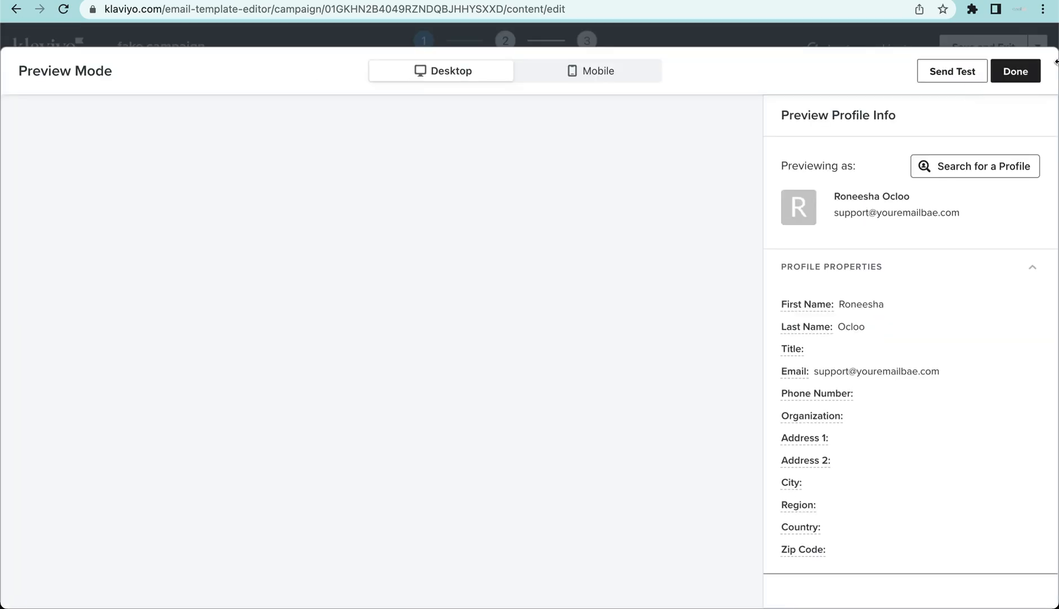
click(1002, 164)
click(939, 166)
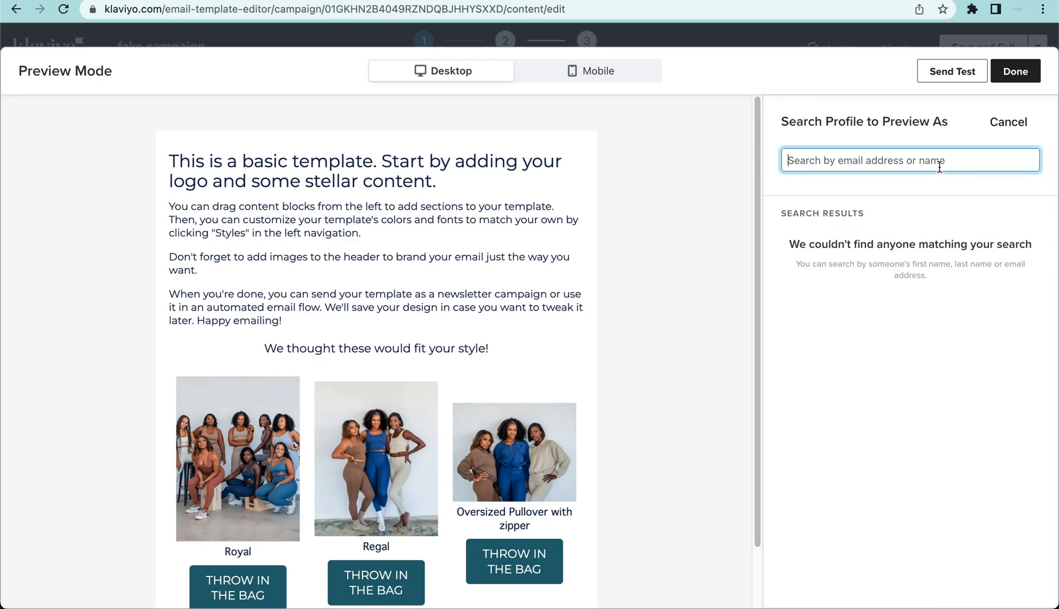
text(d)
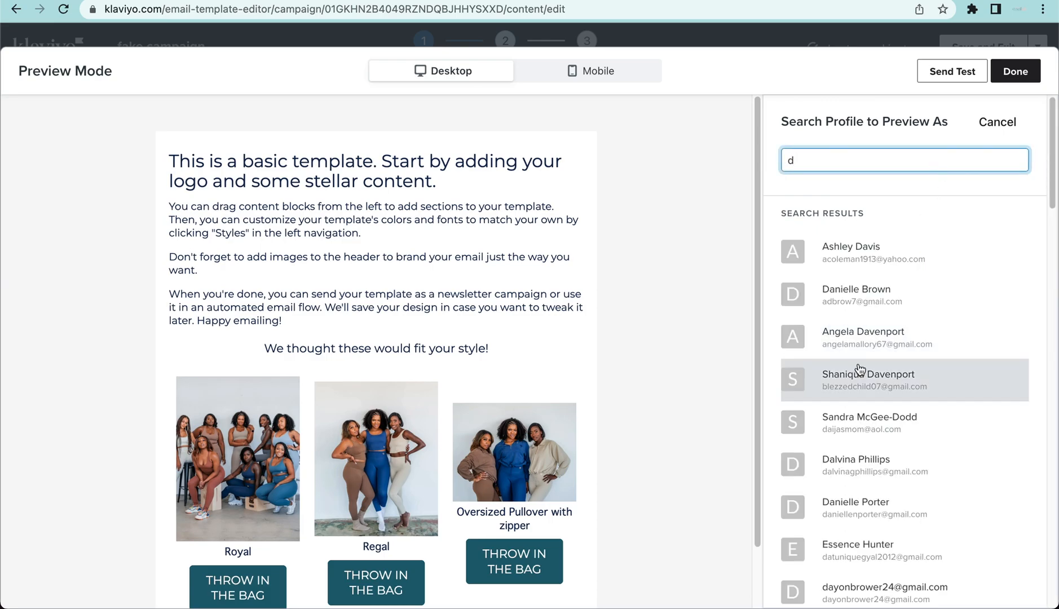
click(899, 480)
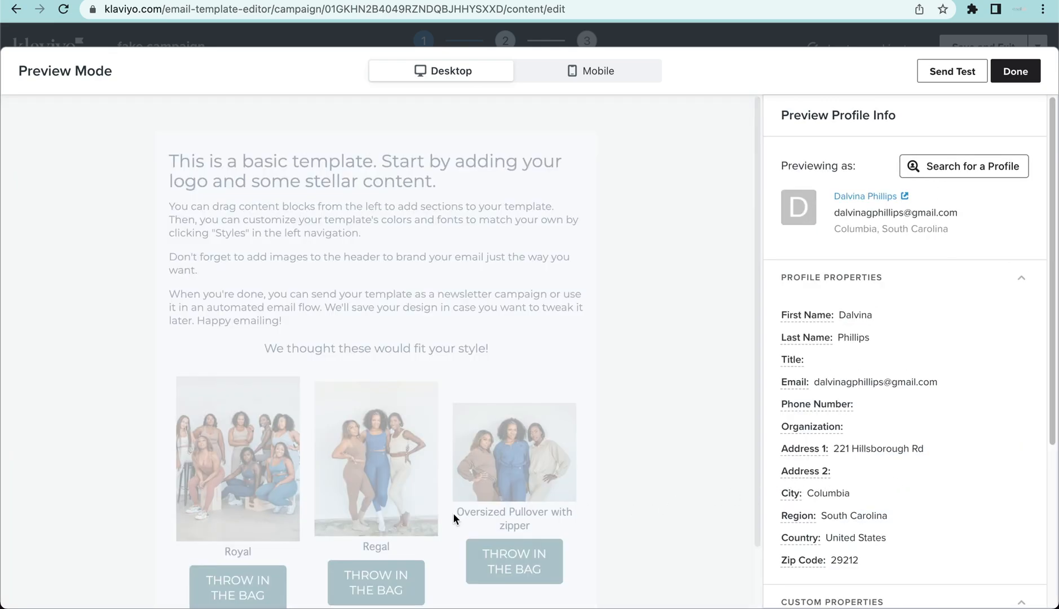
scroll(598, 439, down, 2)
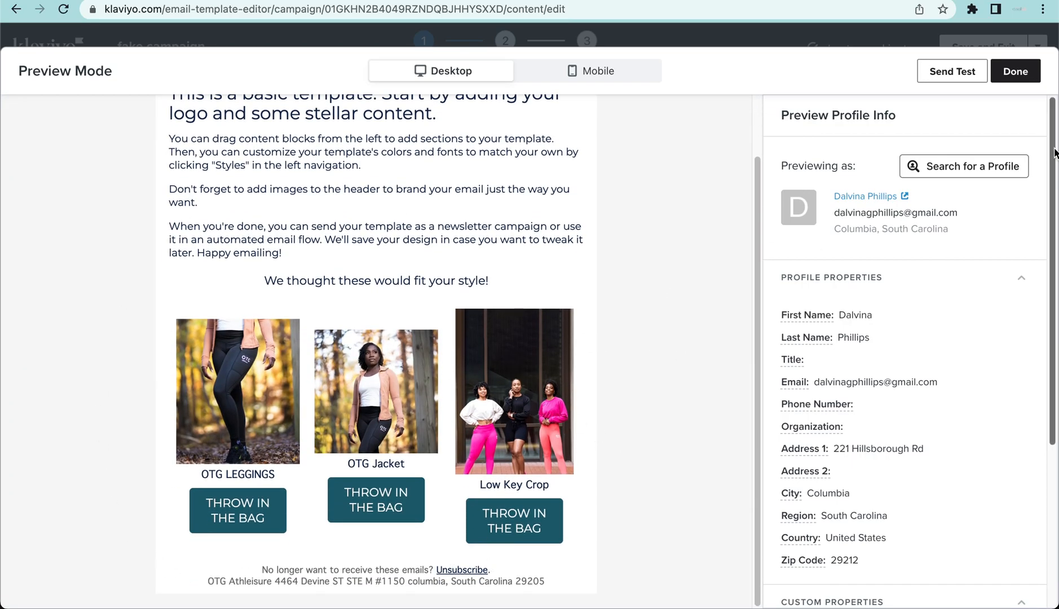
- Search the preview profiles for "t" and check the product recommendations as one of the matching customers
click(979, 178)
click(904, 167)
drag(801, 164, 760, 152)
key(BackSpace)
text(t)
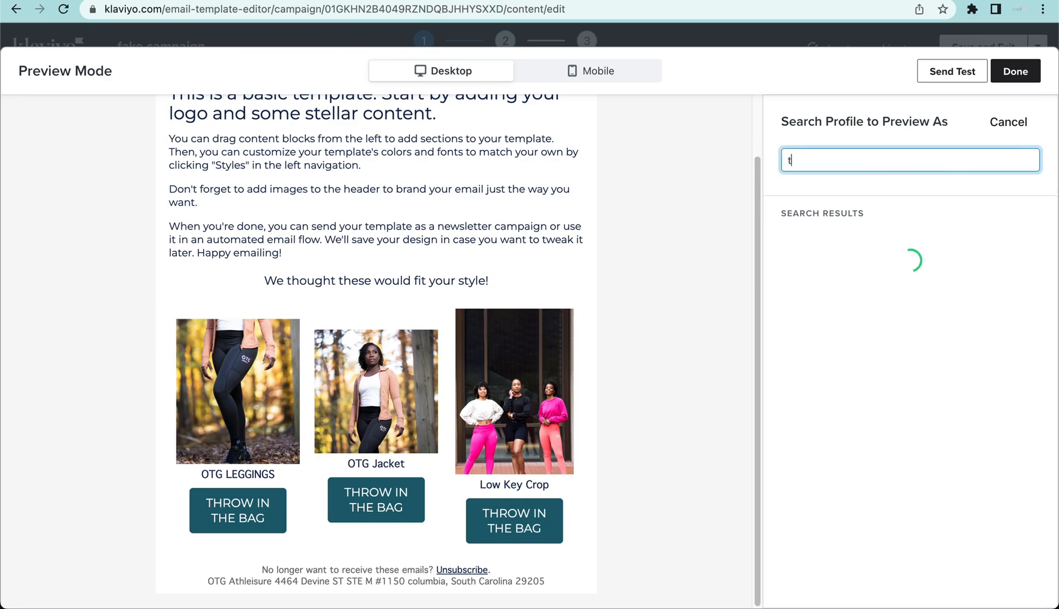
scroll(875, 480, down, 4)
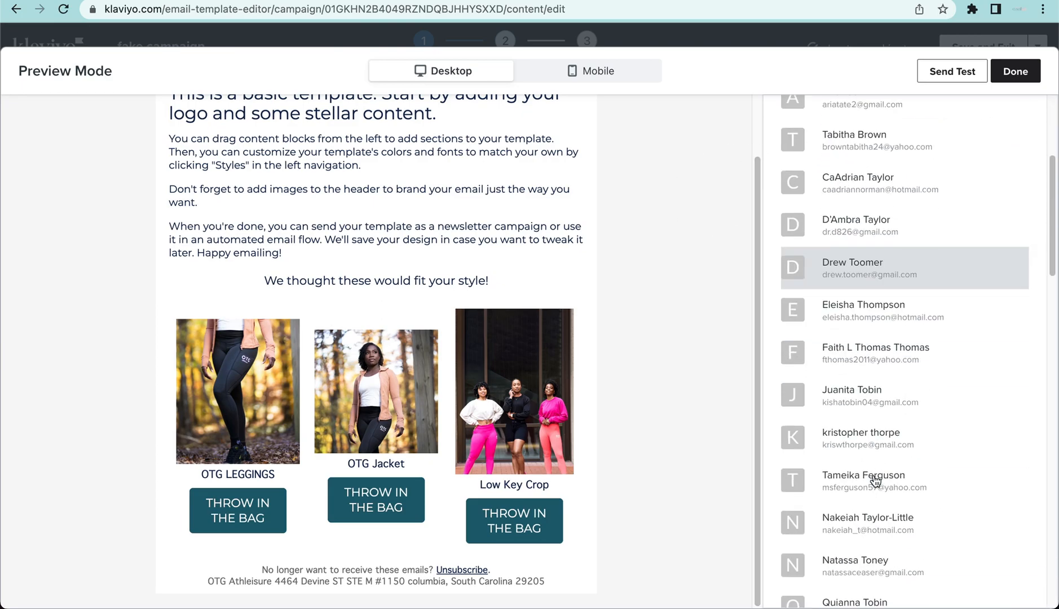
click(875, 482)
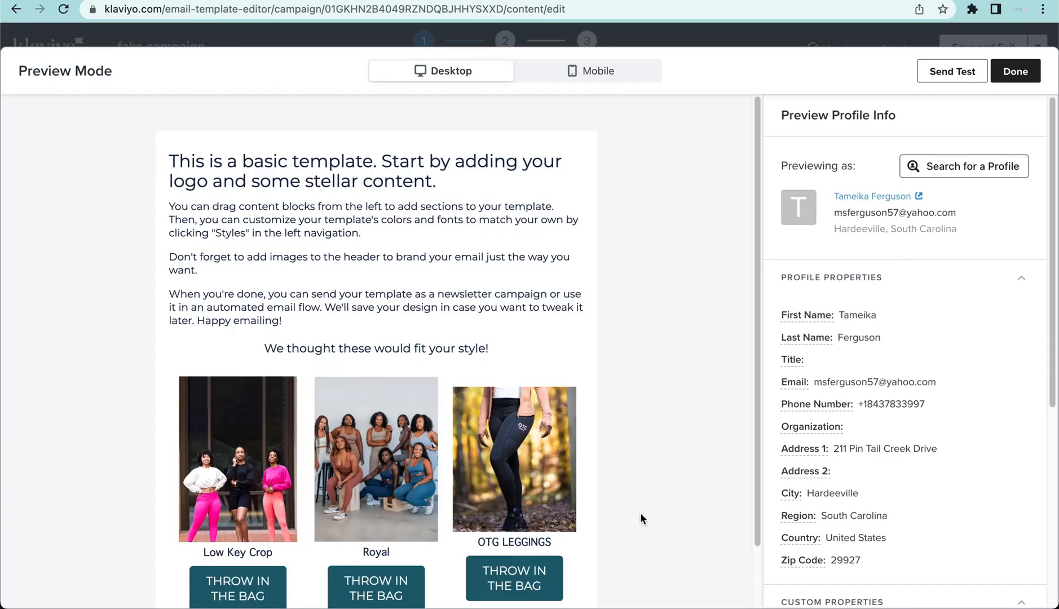
scroll(641, 518, down, 2)
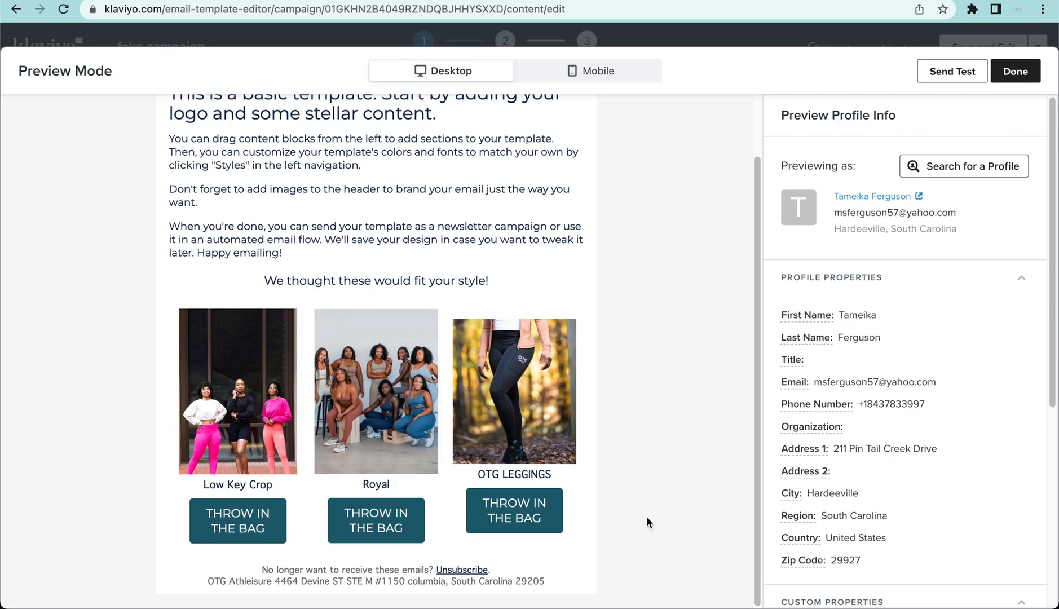